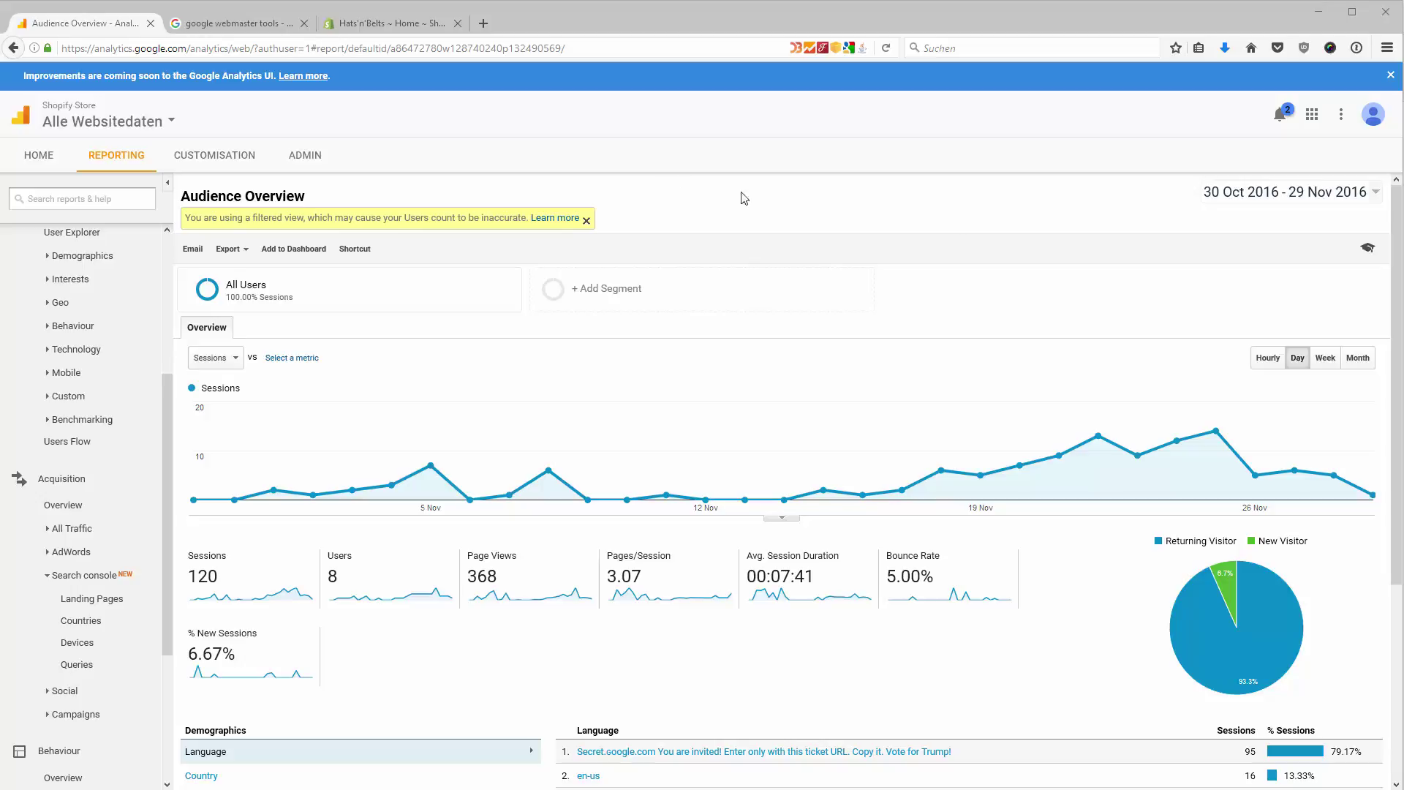
# Switch from Google Analytics to the 'google webmaster tools' search results tab.
pyautogui.click(253, 24)
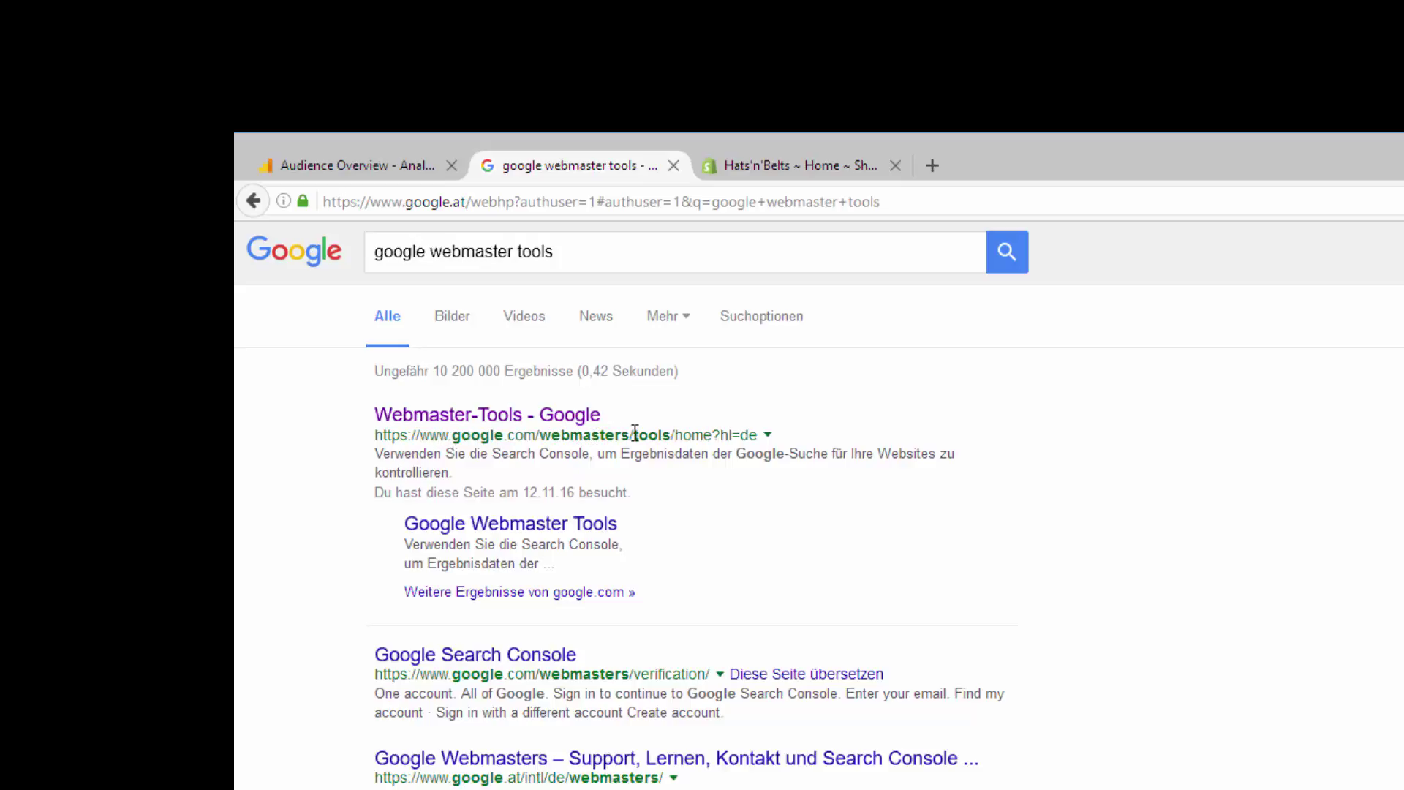
# Open the 'Webmaster-Tools - Google' result to reach the Search Console start page.
pyautogui.click(555, 419)
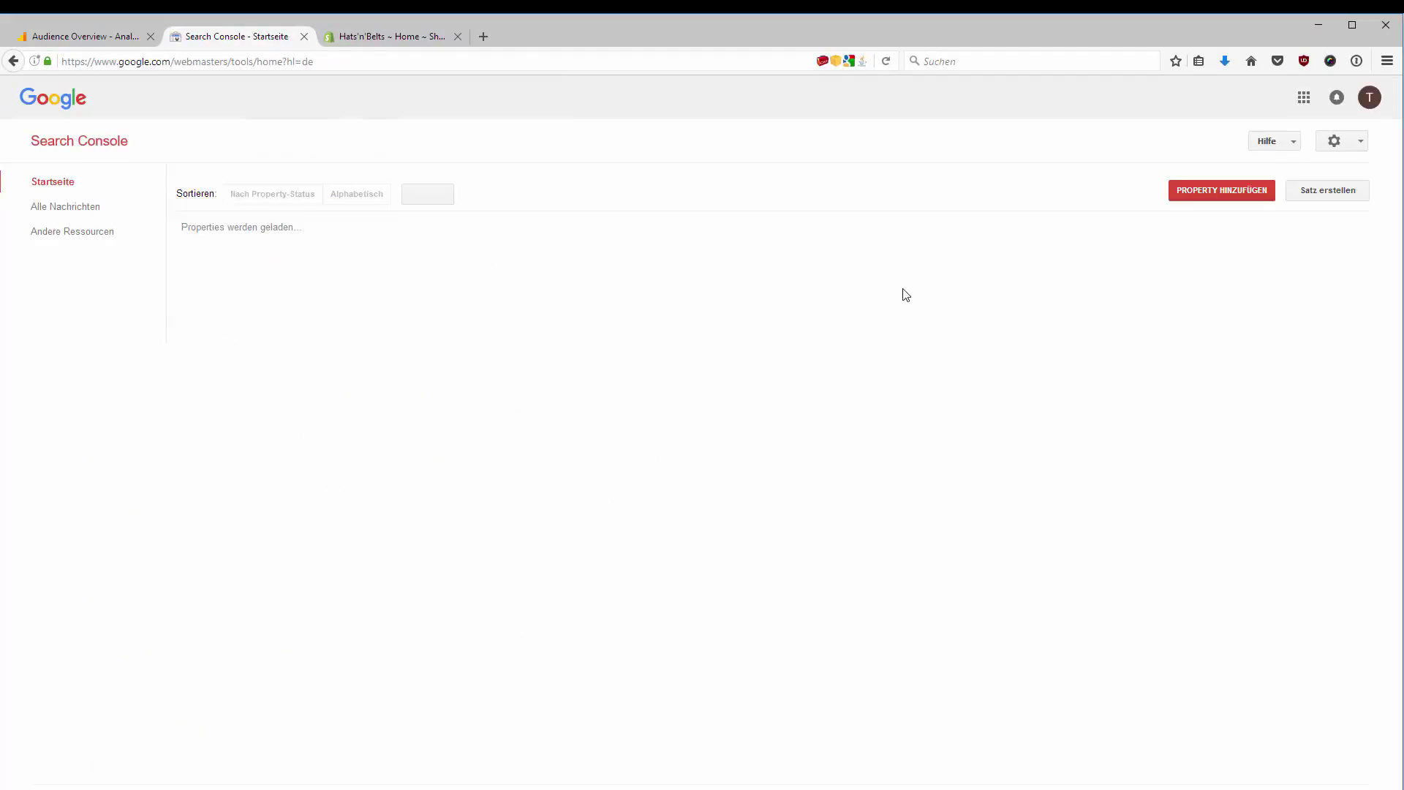
# Add hats-n-boxes.myshopify.com as a new property by pasting the store URL.
pyautogui.click(1221, 203)
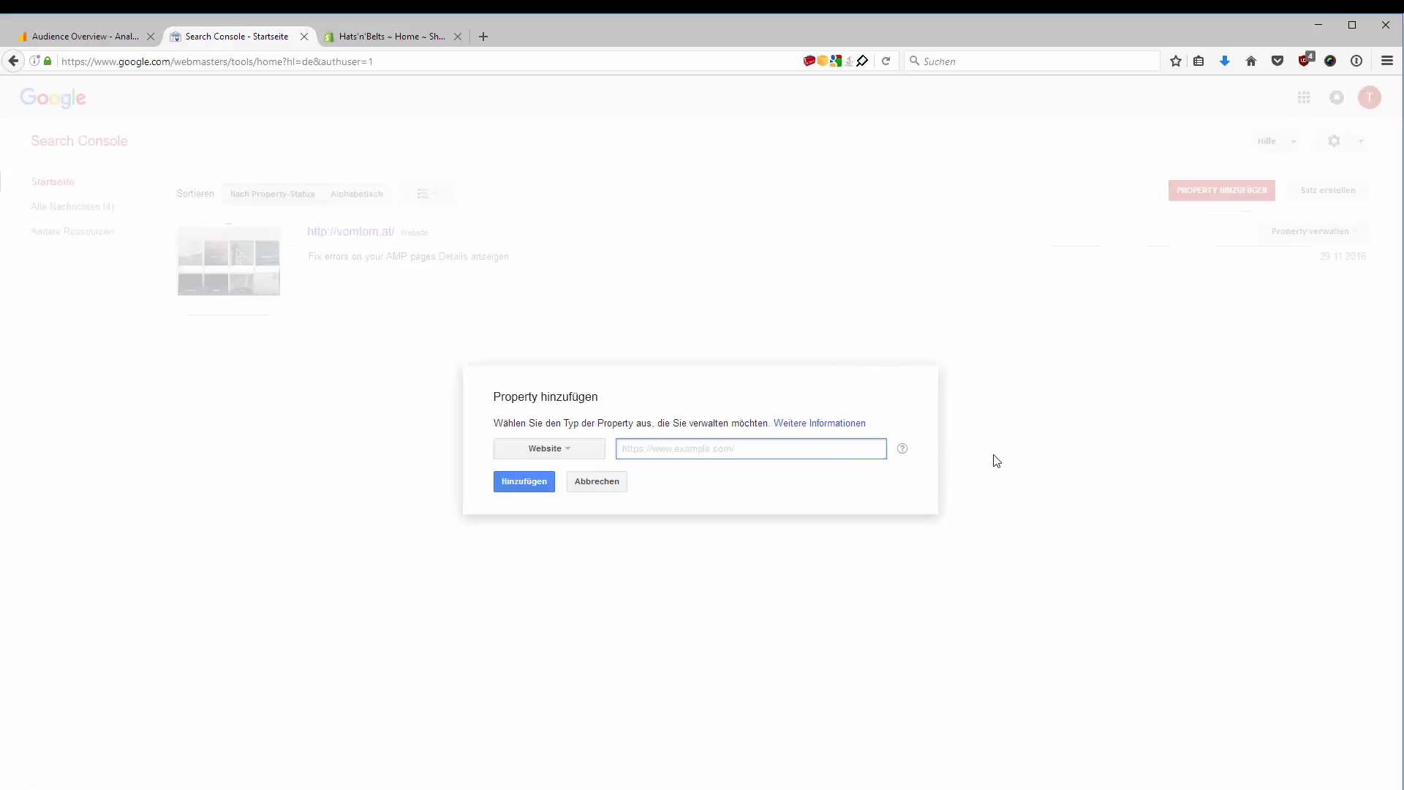
pyautogui.write('hats-n-boxes.myshopify.com')
pyautogui.click(538, 483)
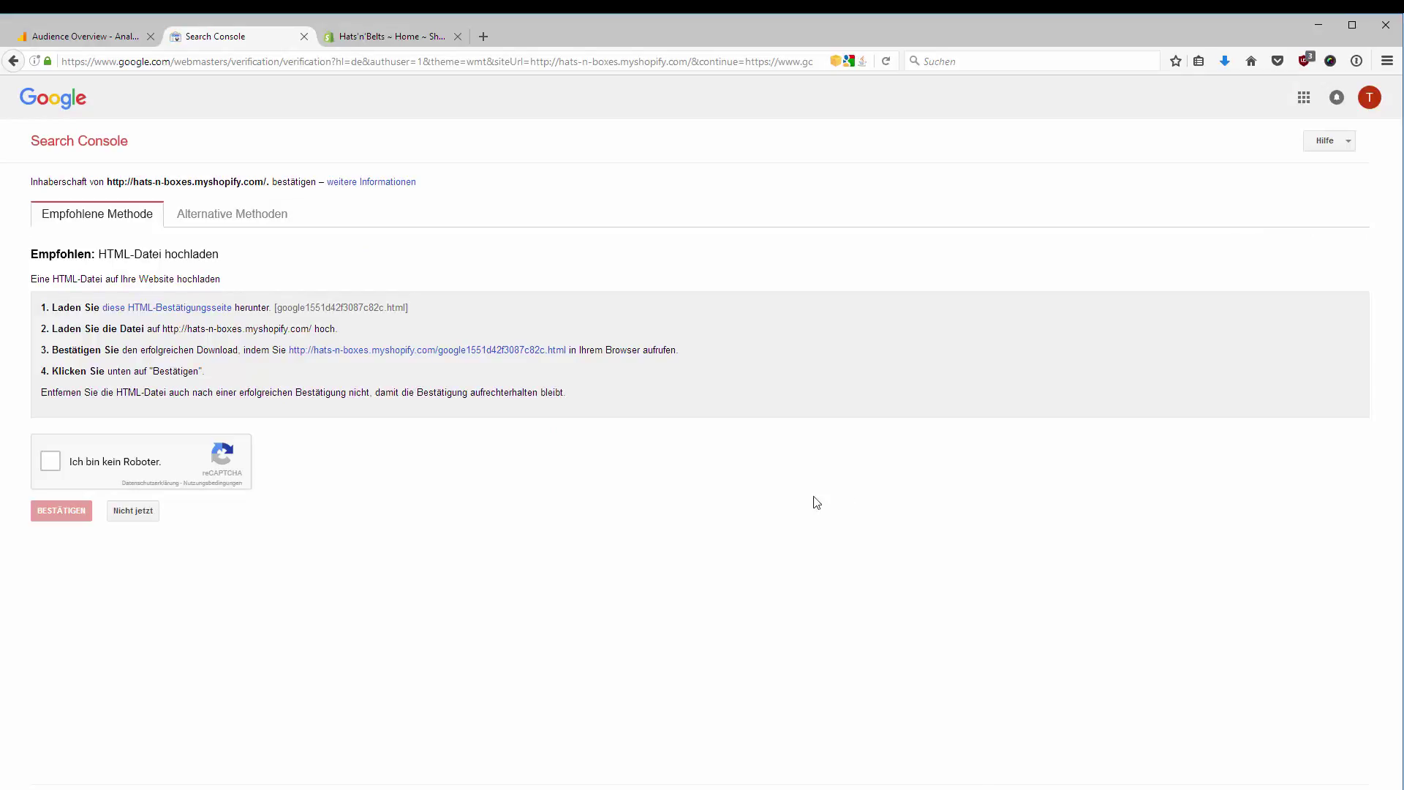
# Choose HTML-Tag under Alternative Methoden and select the google-site-verification meta tag.
pyautogui.click(206, 222)
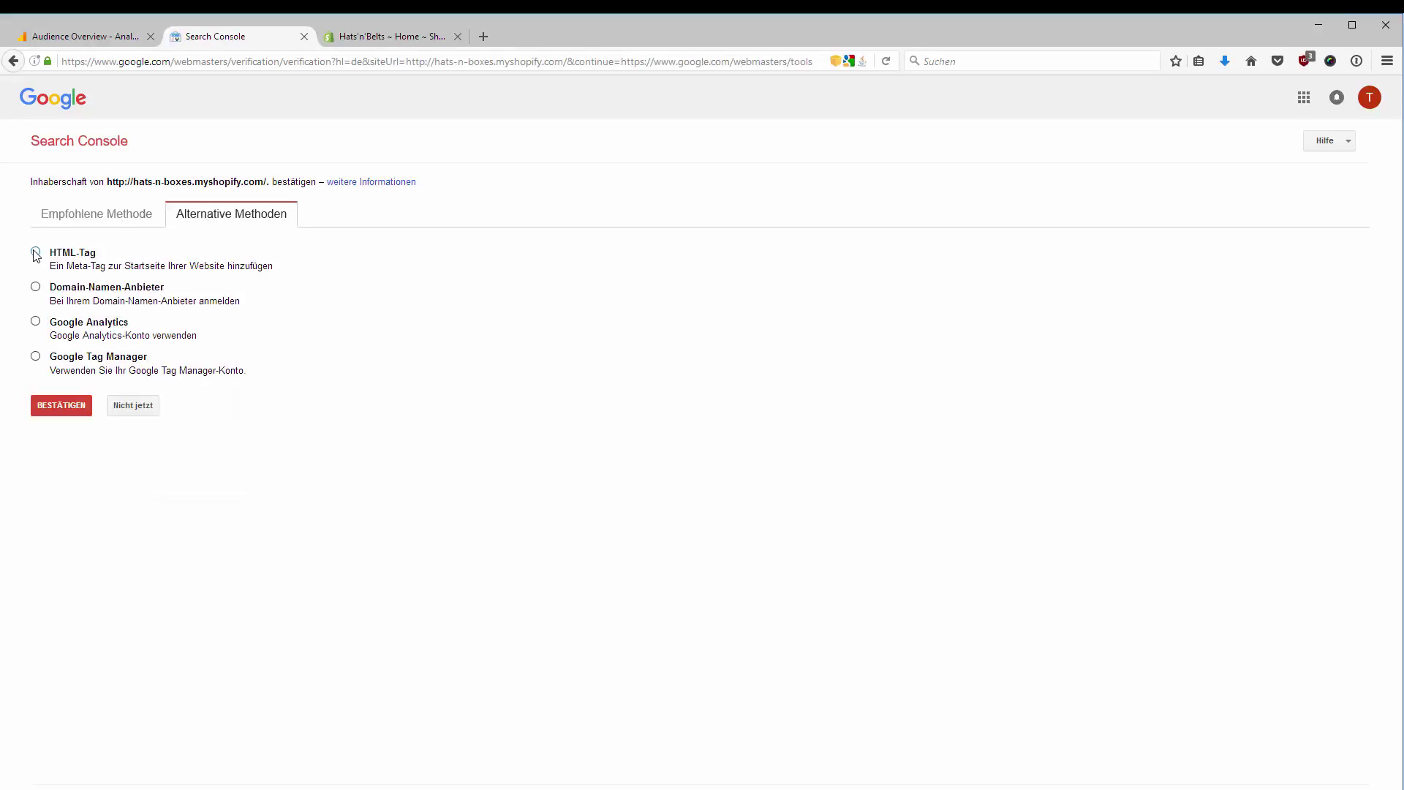
pyautogui.click(35, 254)
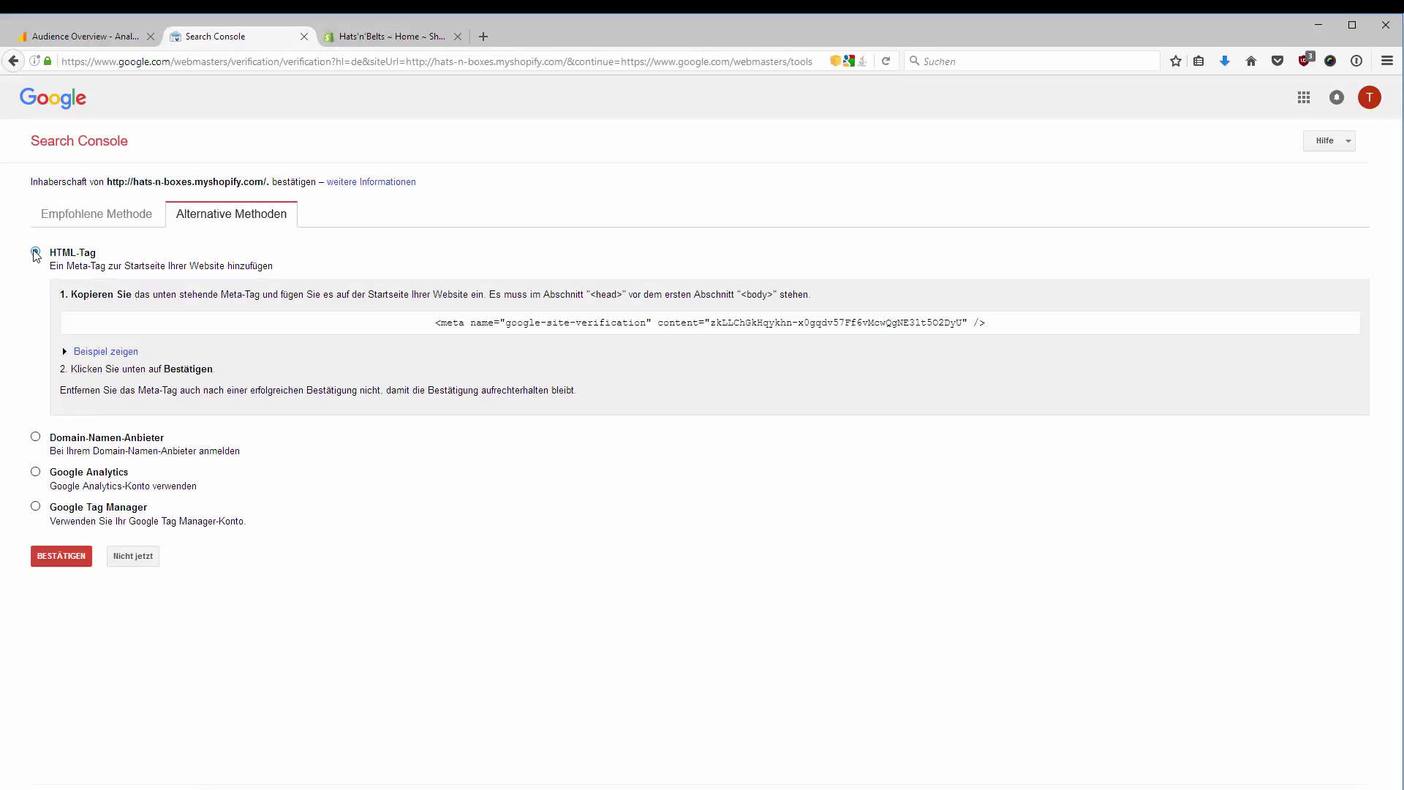
pyautogui.click(475, 326)
# In the Shopify admin, open Online Store > Themes and choose Edit HTML/CSS for Debut.
pyautogui.click(417, 40)
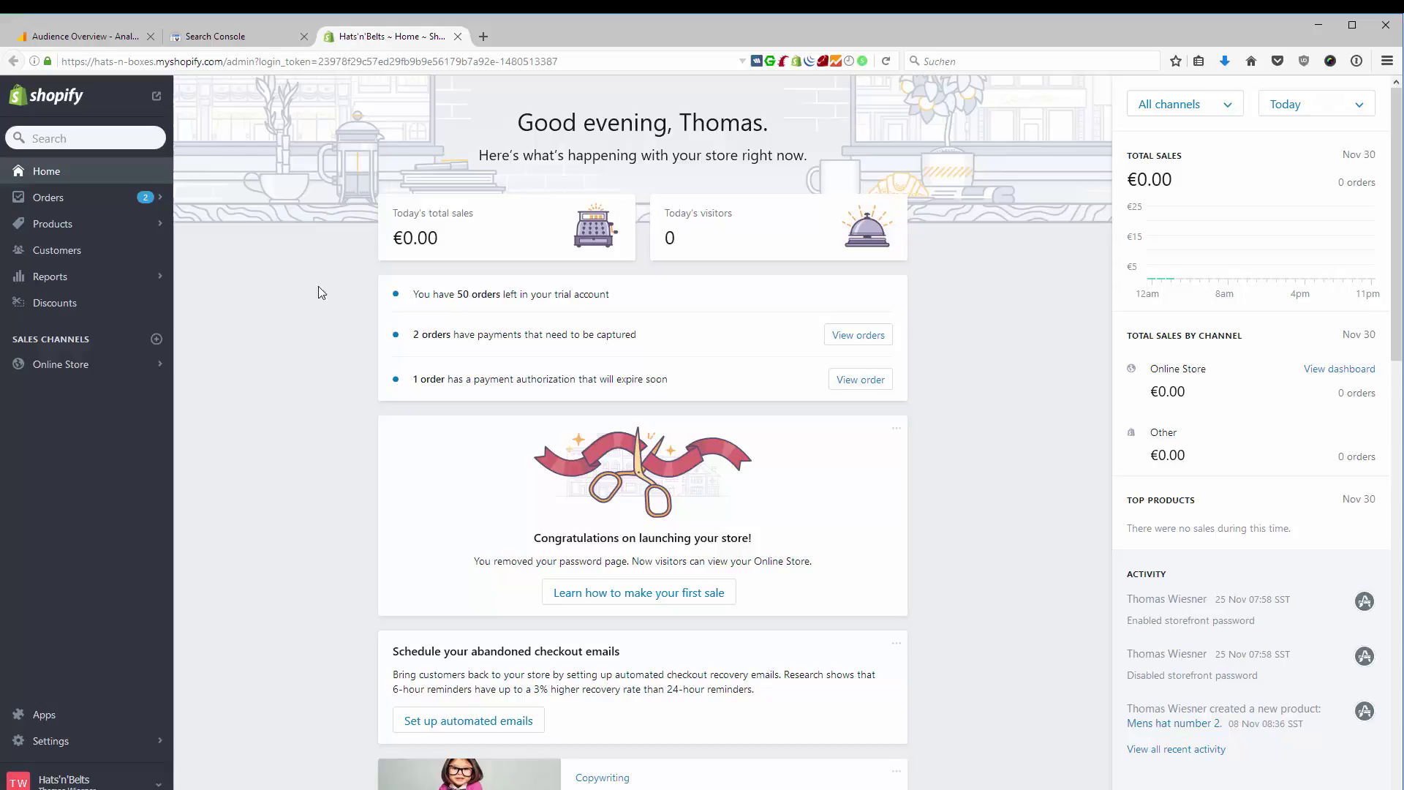
pyautogui.click(101, 364)
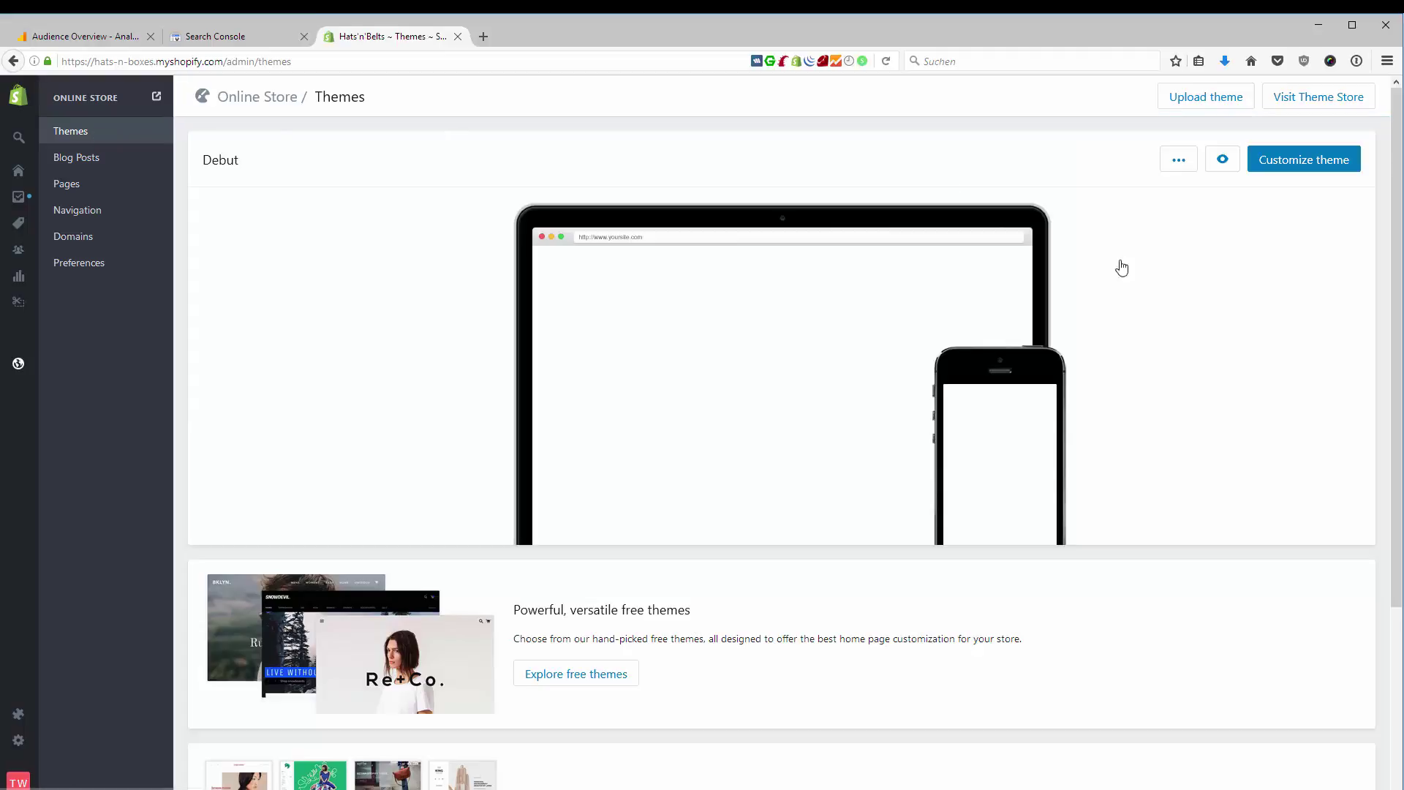
pyautogui.click(1183, 160)
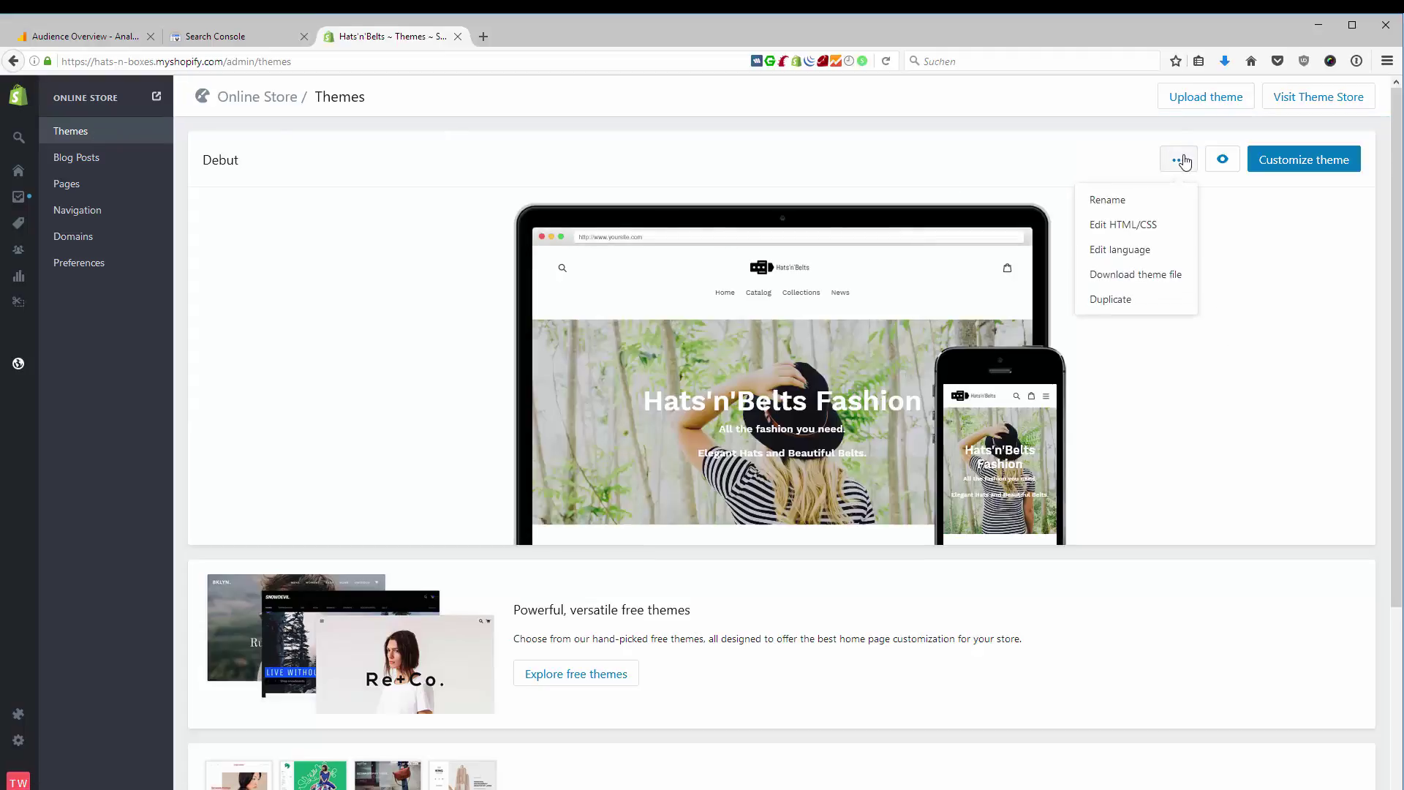
pyautogui.click(1150, 233)
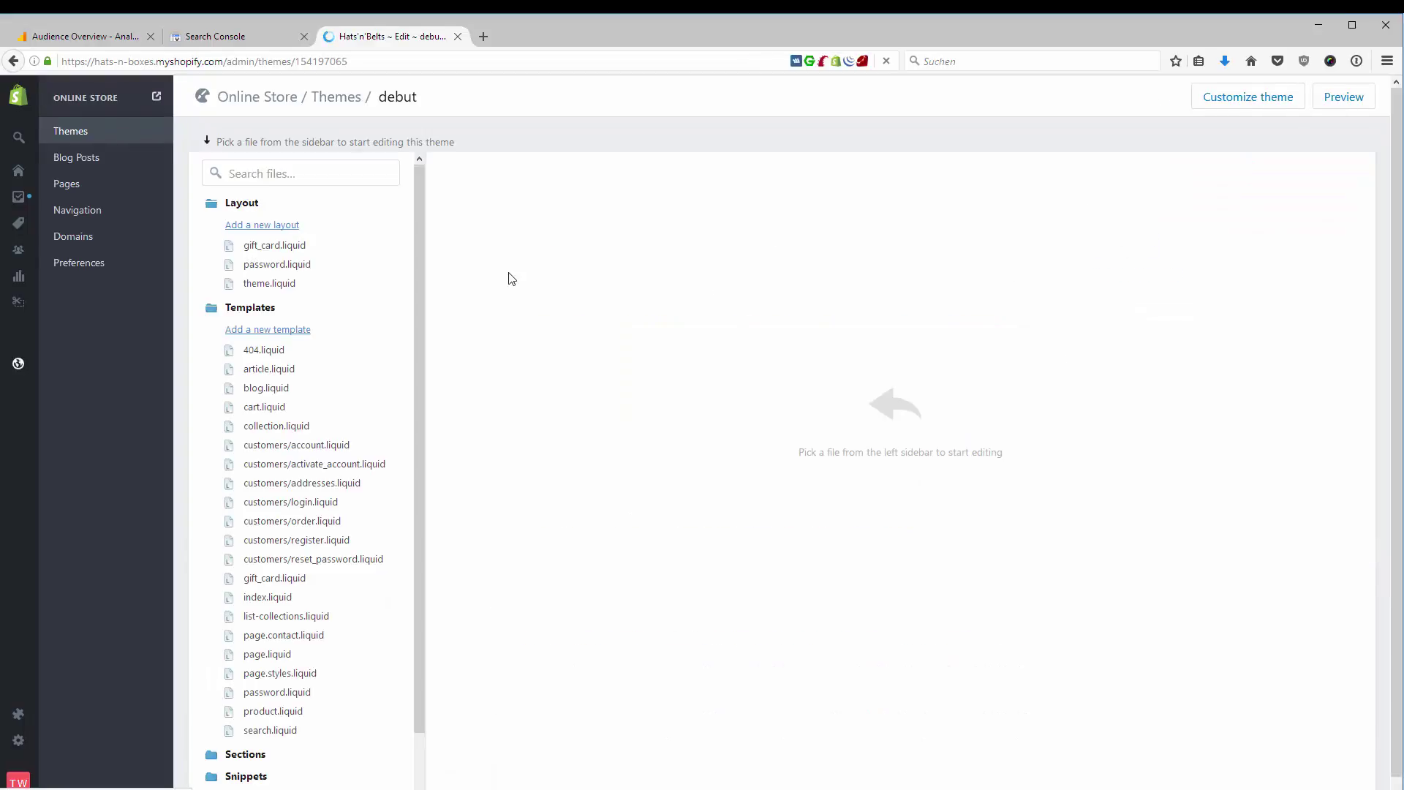
# Confirm password.liquid's line-9 verification meta tag sits between <head> and </head>.
pyautogui.click(304, 267)
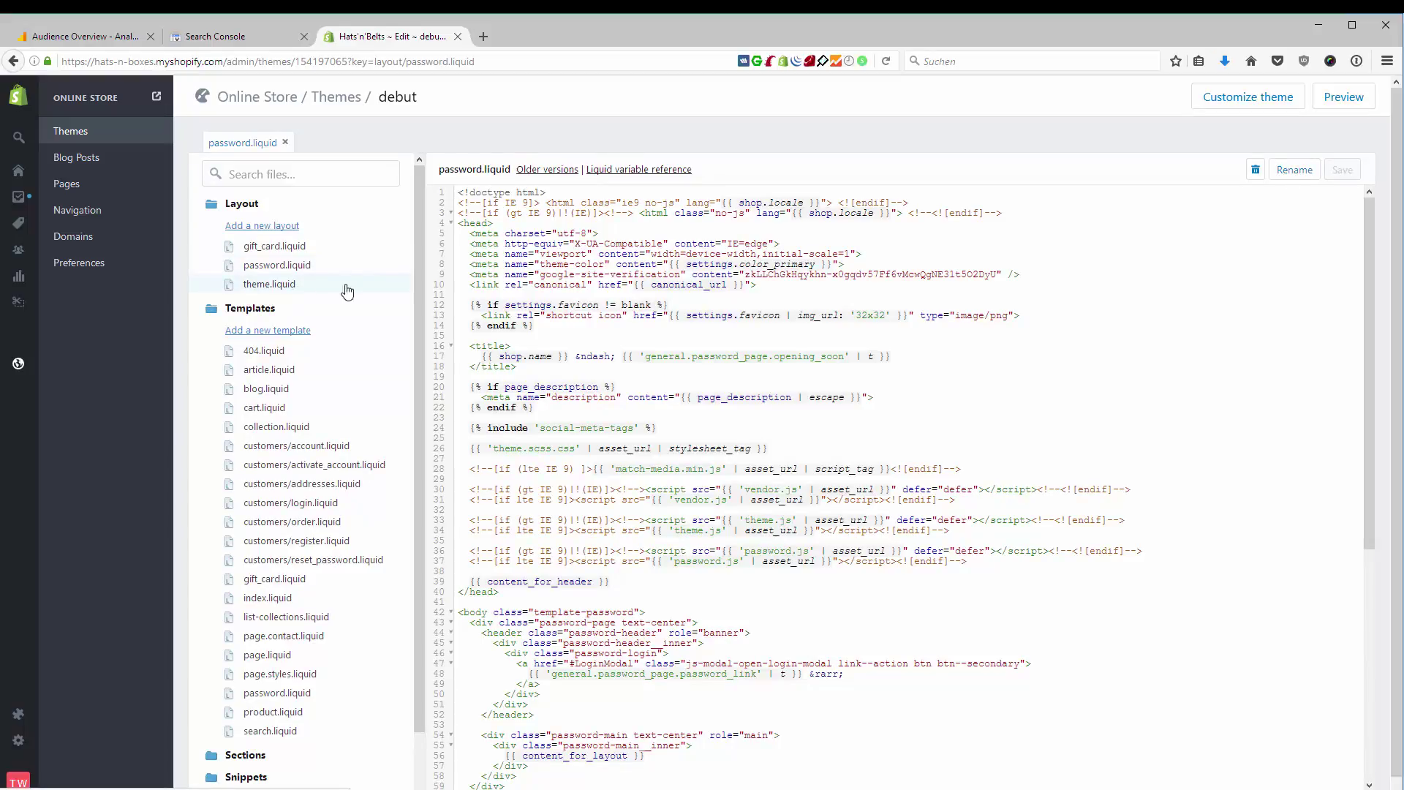
pyautogui.tripleClick(1058, 278)
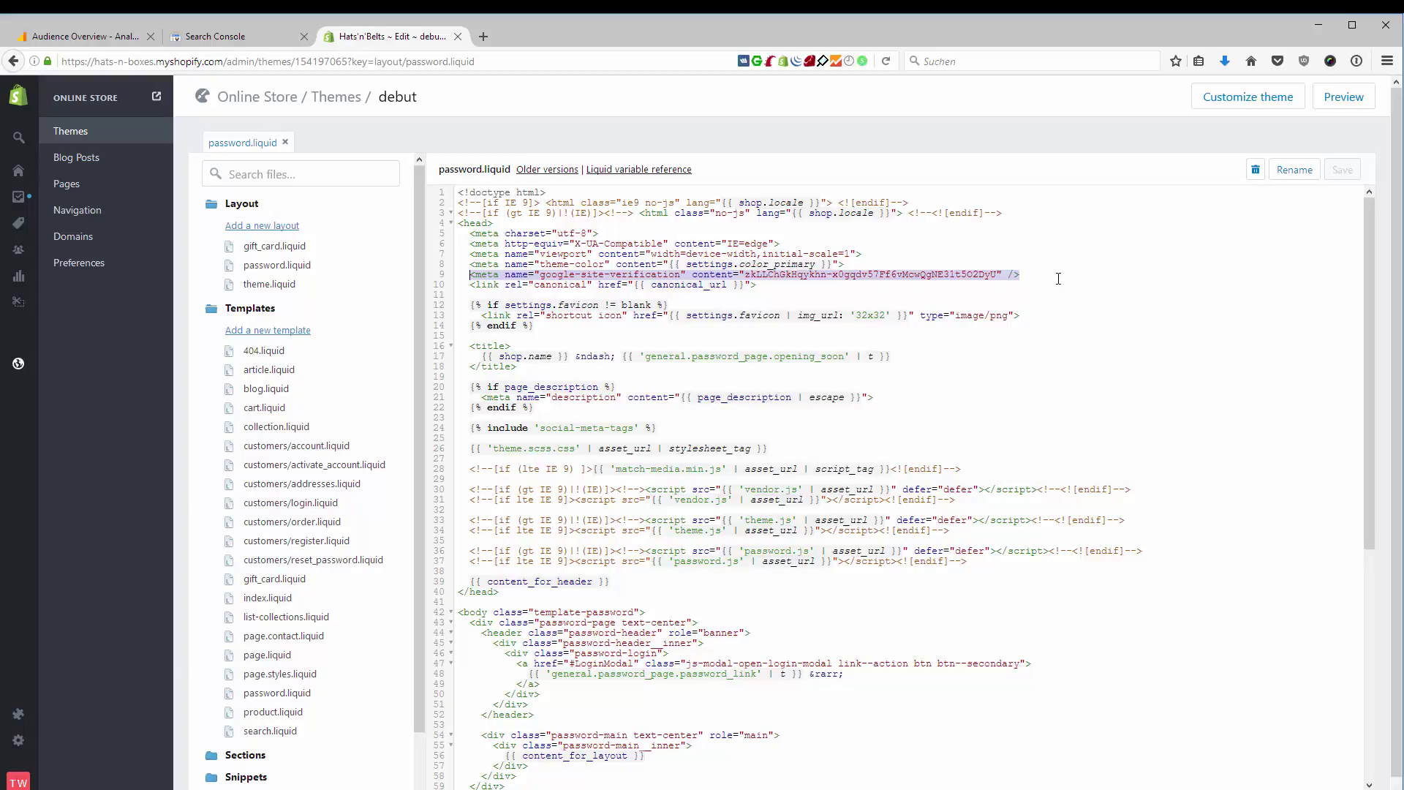
pyautogui.click(1057, 279)
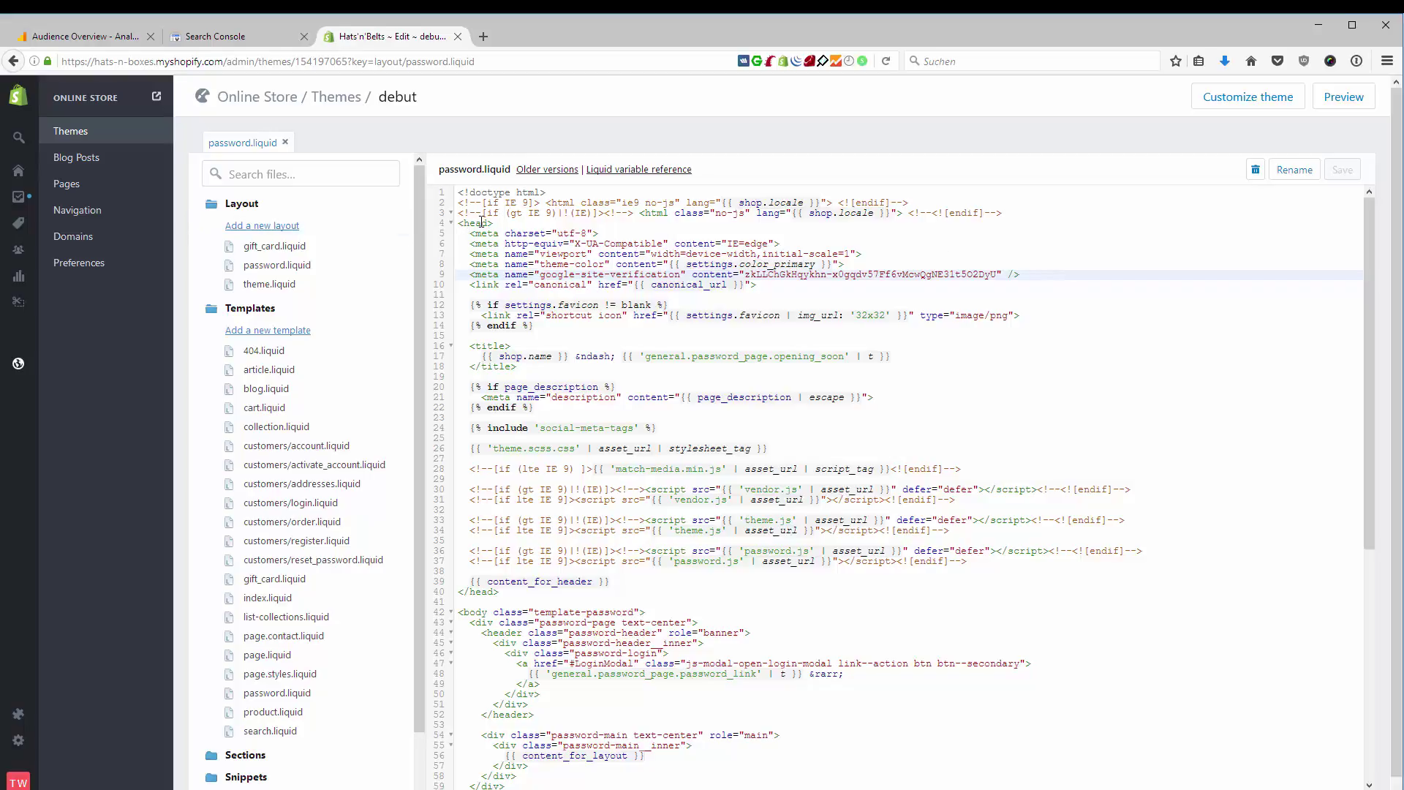
pyautogui.moveTo(463, 226); pyautogui.dragTo(502, 222)
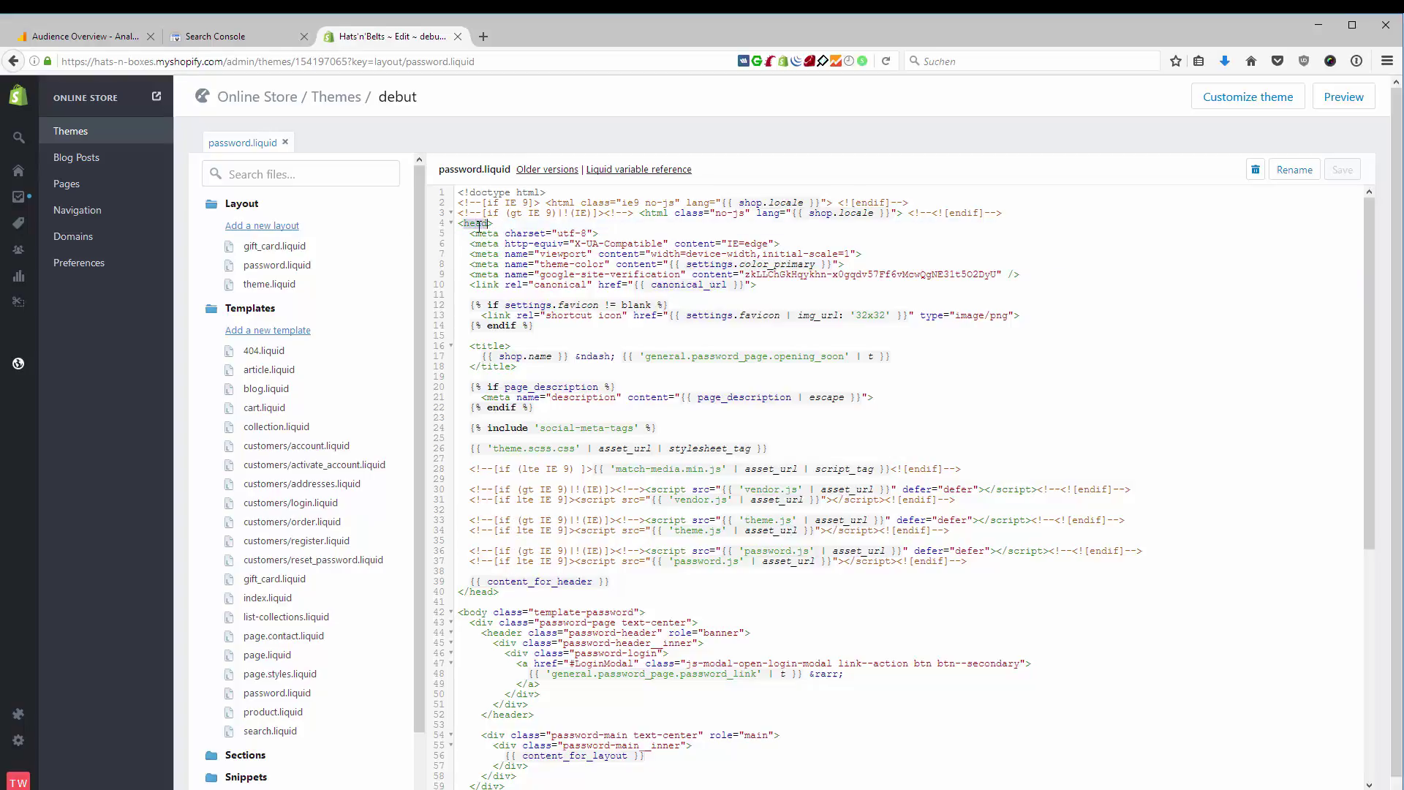
pyautogui.click(487, 591)
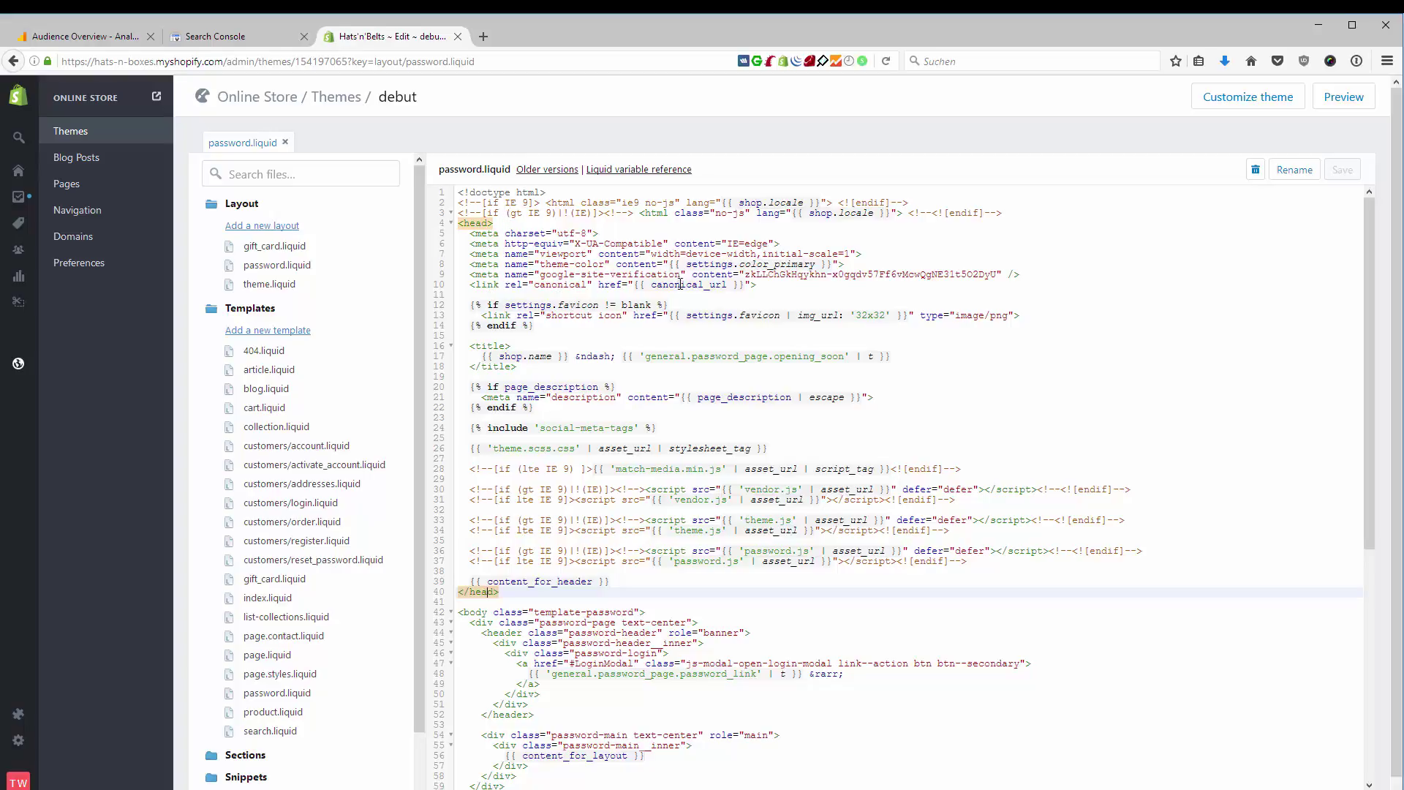
pyautogui.click(1028, 278)
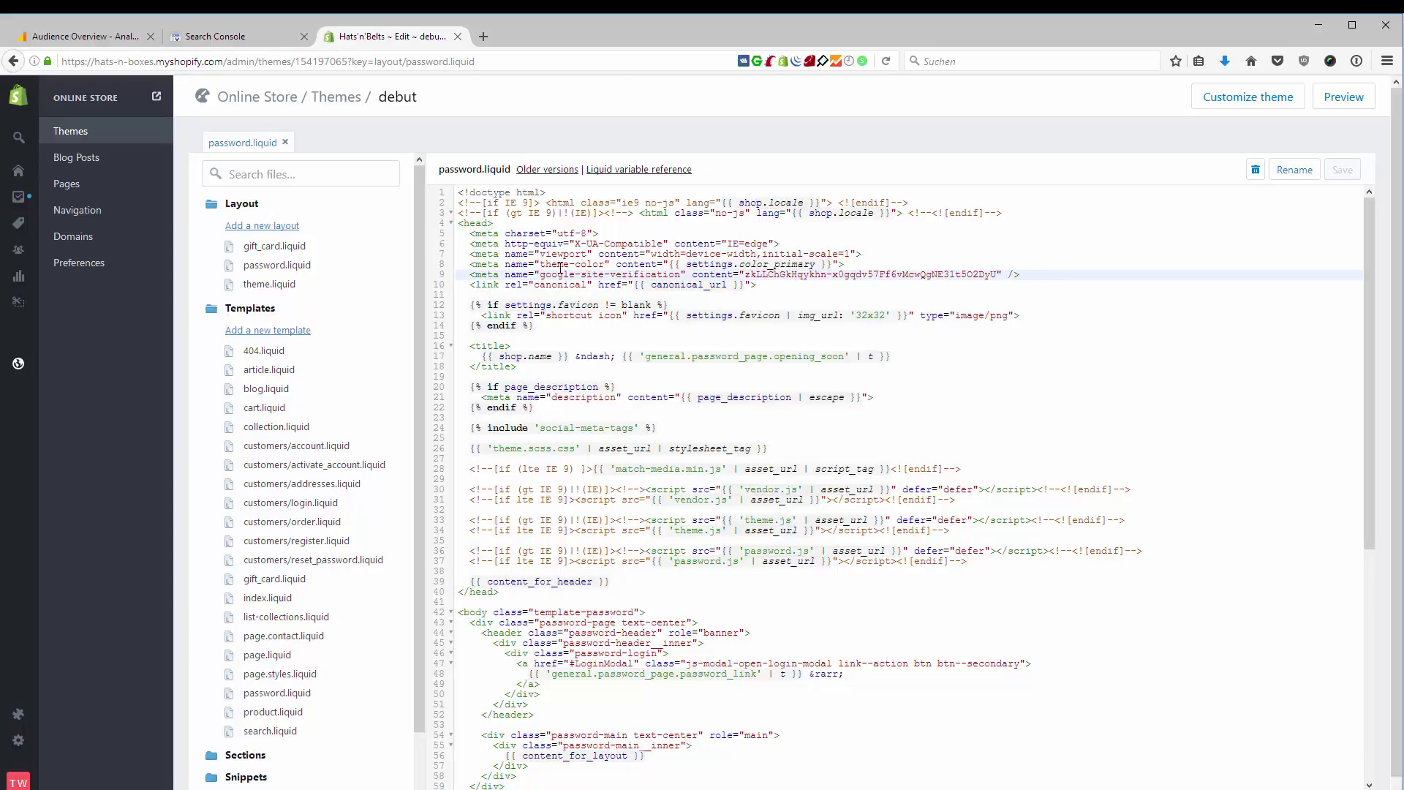
pyautogui.tripleClick(605, 269)
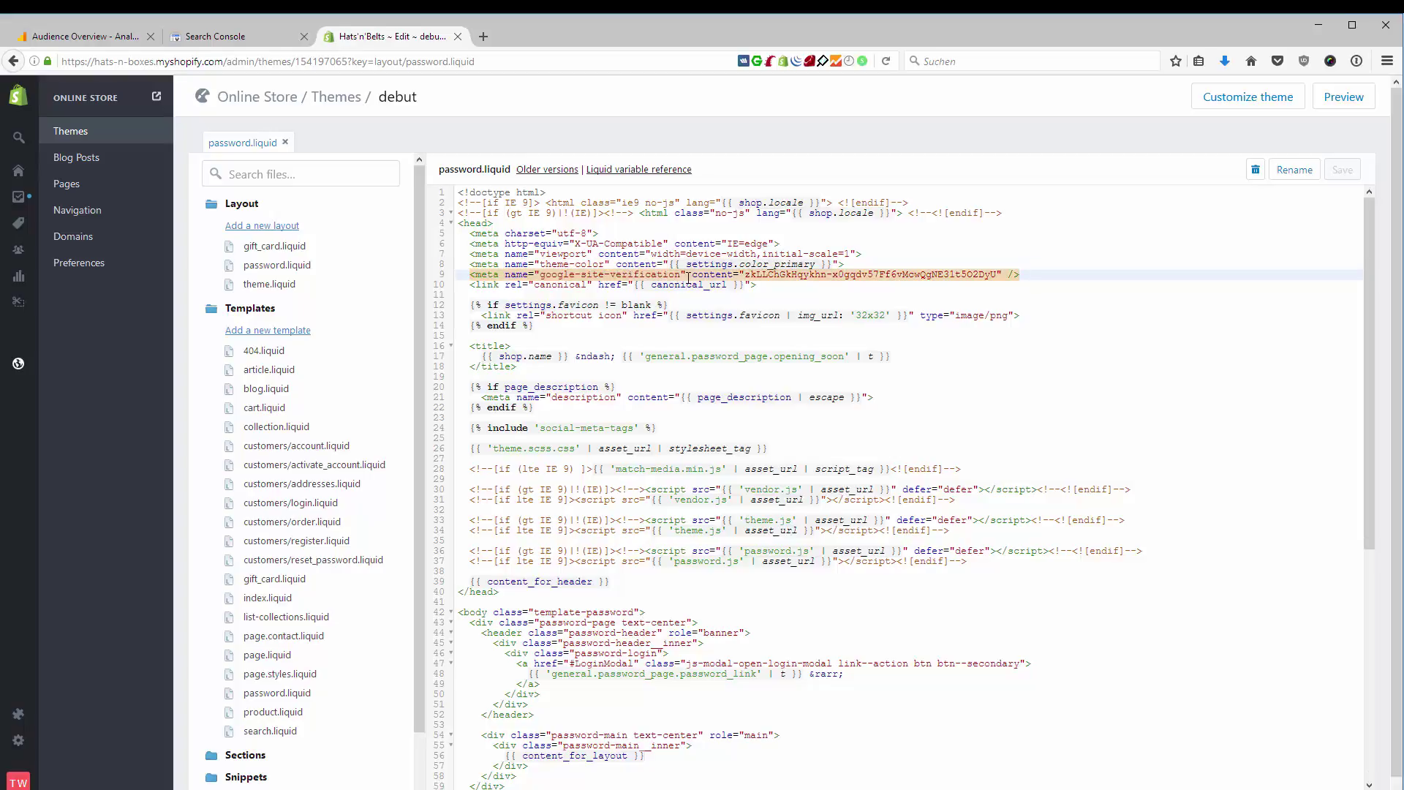
pyautogui.click(252, 43)
pyautogui.click(857, 323)
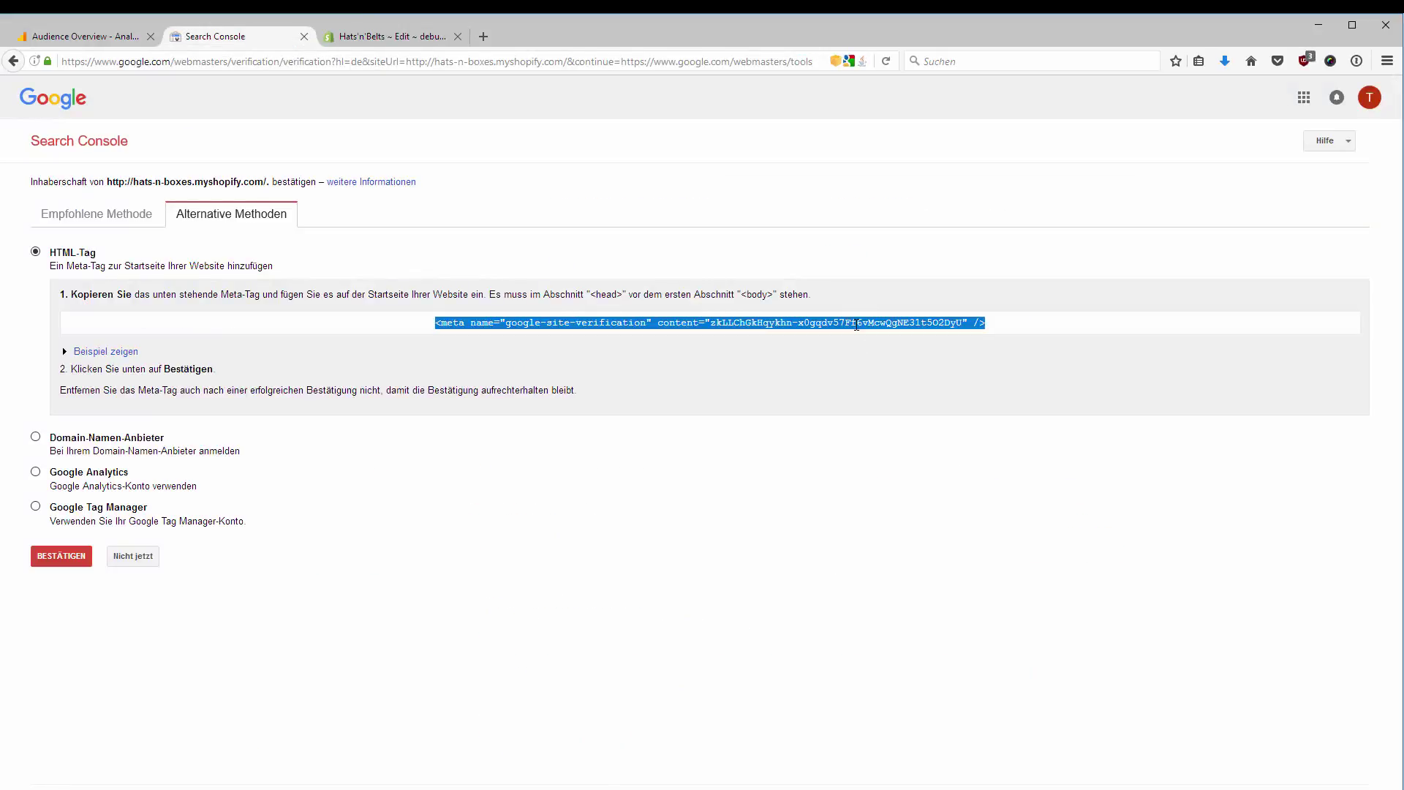
pyautogui.click(392, 36)
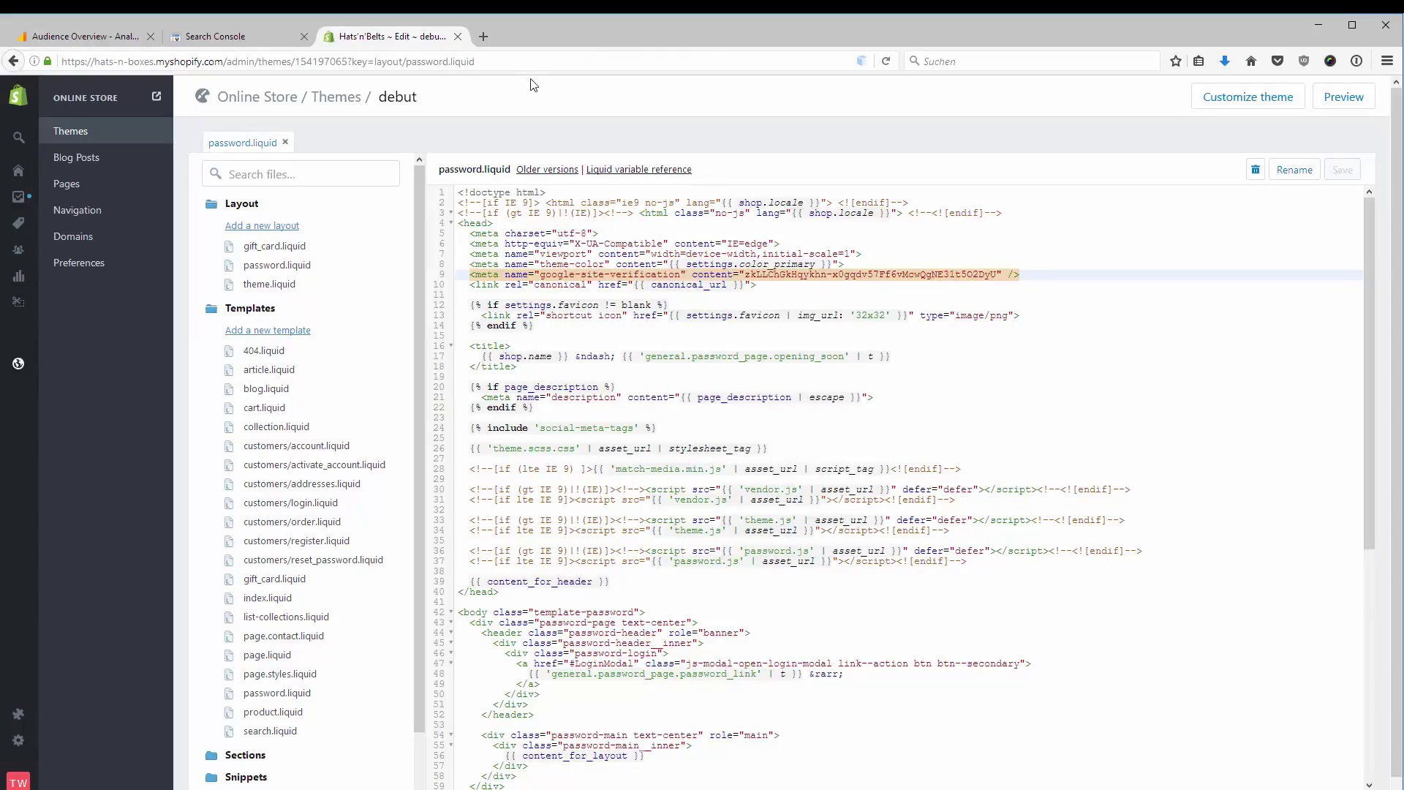
pyautogui.click(200, 38)
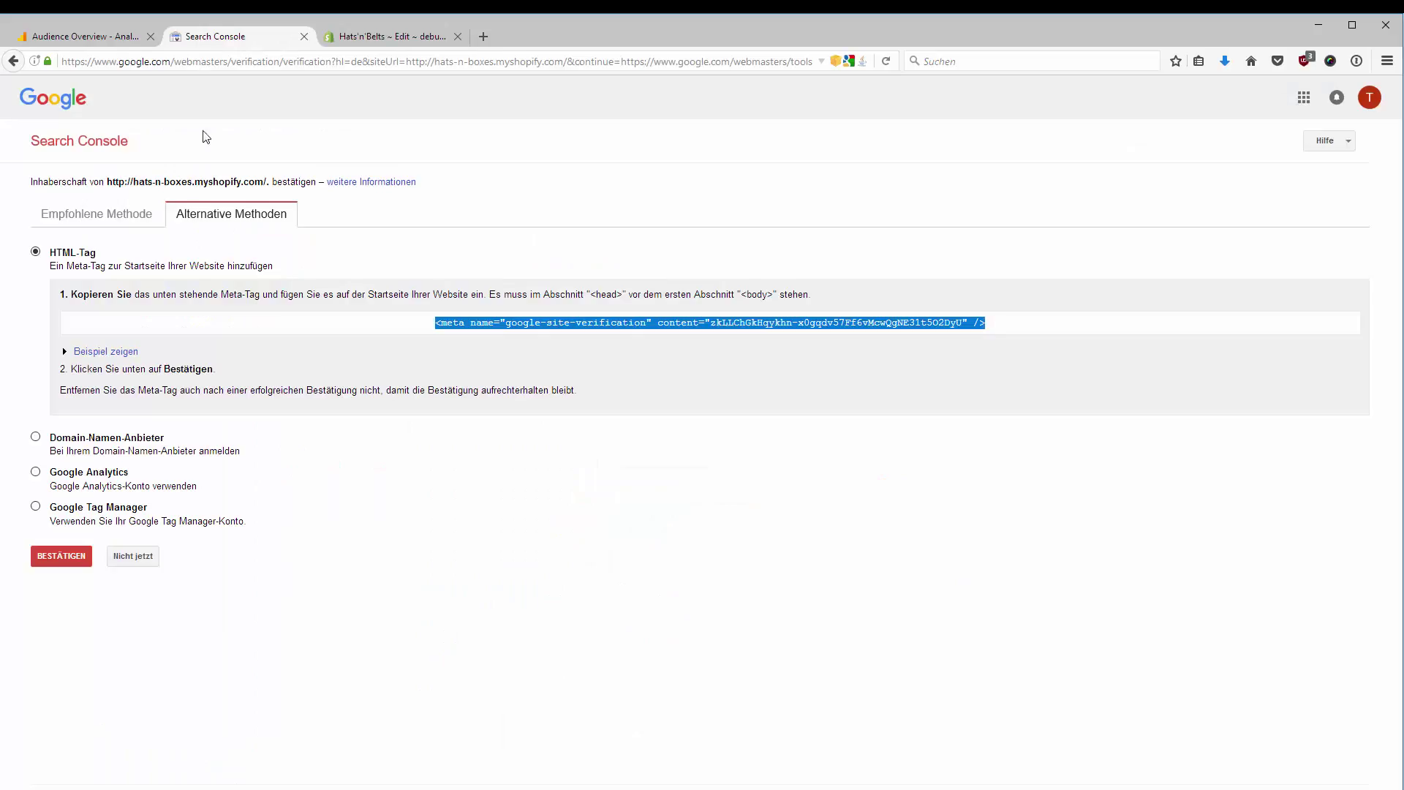
pyautogui.click(65, 560)
# Confirm ownership with BESTÄTIGEN and highlight the verified hats-n-boxes.myshopify.com address.
pyautogui.click(65, 560)
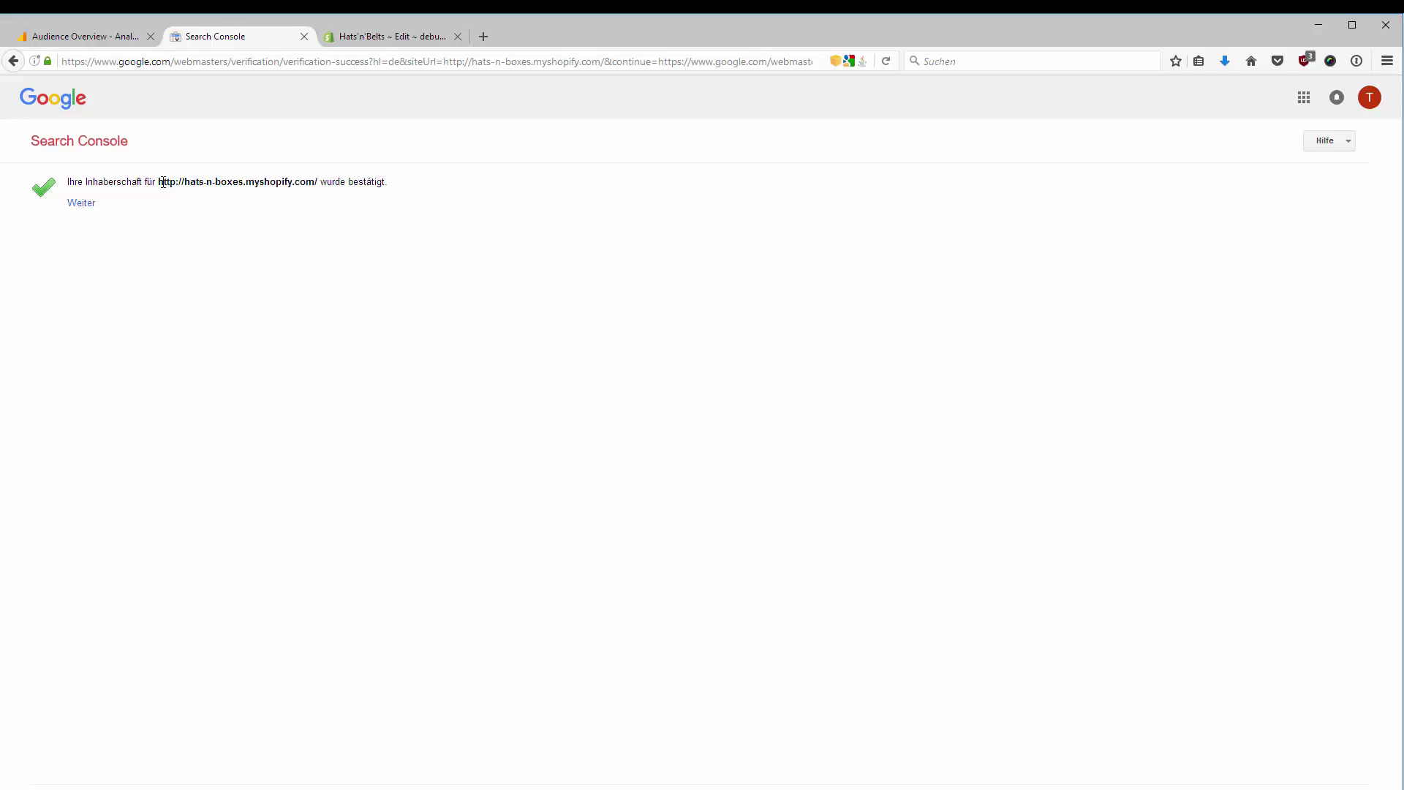
pyautogui.moveTo(157, 181); pyautogui.dragTo(319, 181)
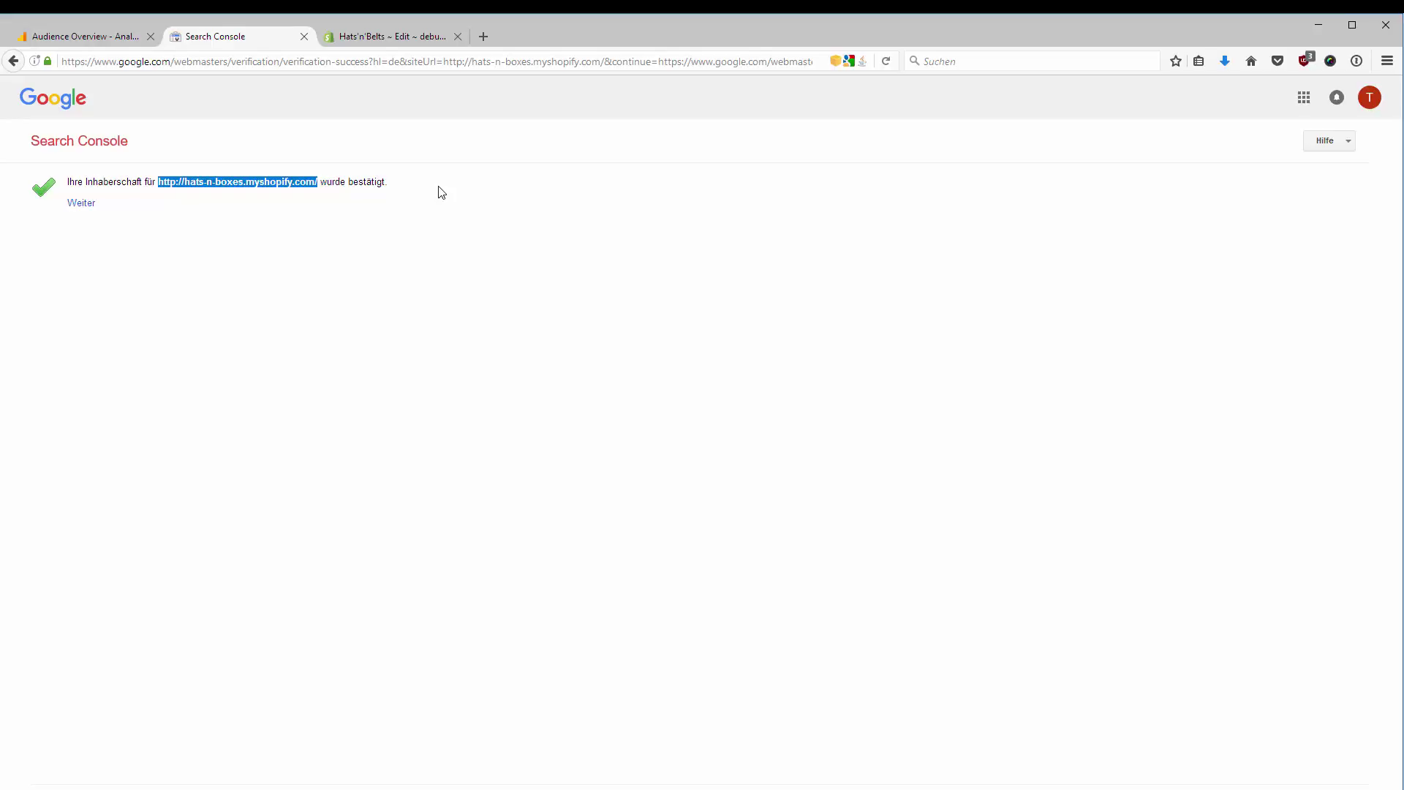
# Continue to the dashboard and change hl=de to hl=en in the URL for English.
pyautogui.click(84, 204)
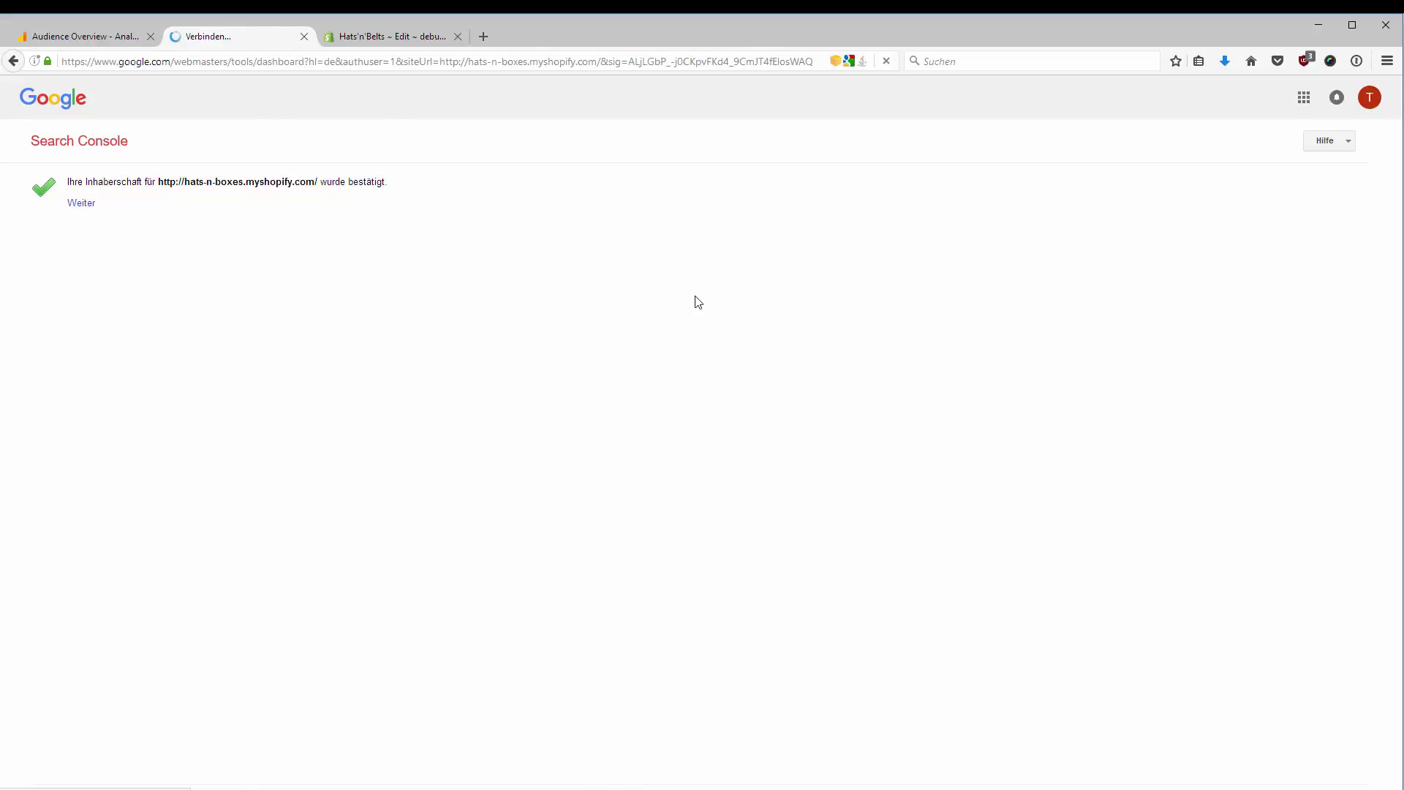
pyautogui.doubleClick(329, 62)
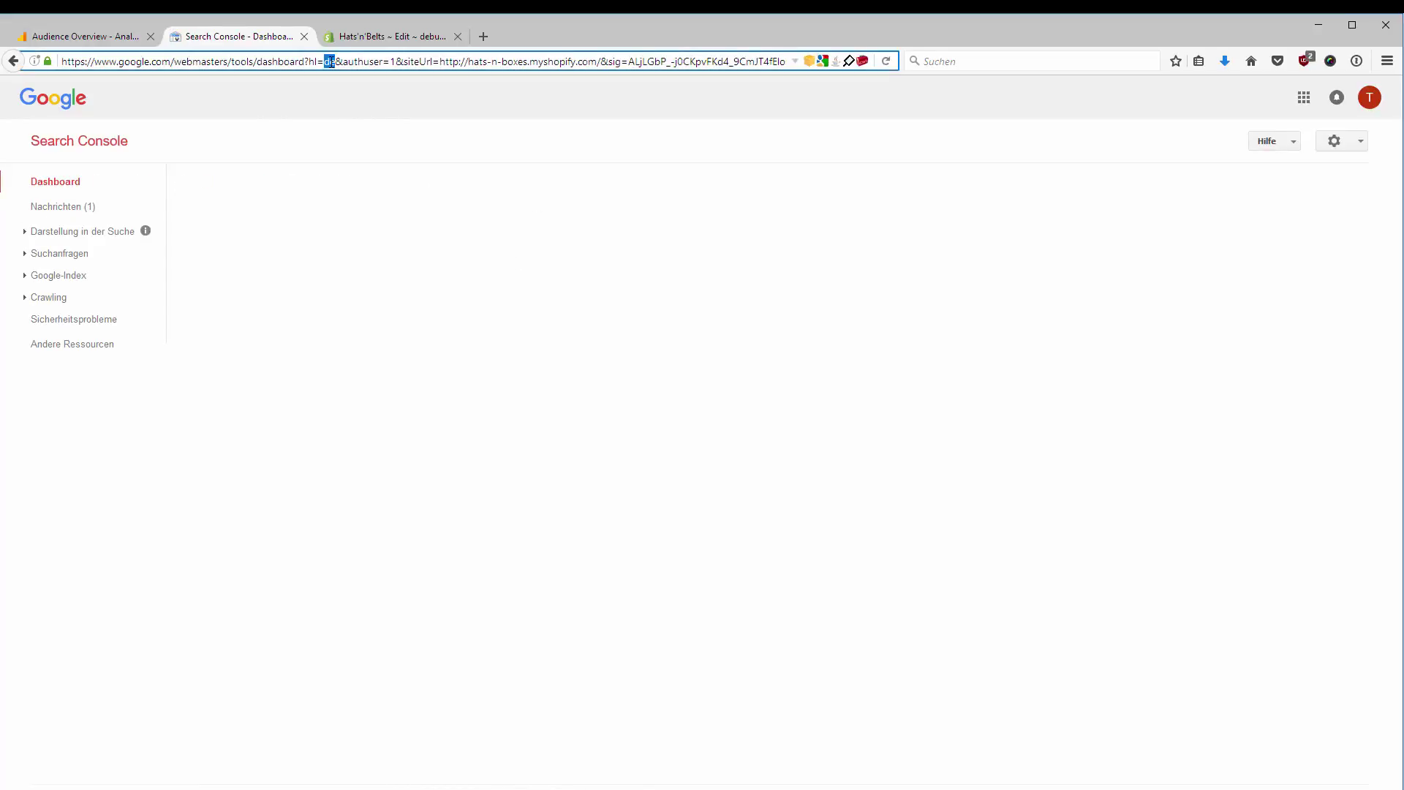
pyautogui.write('en')
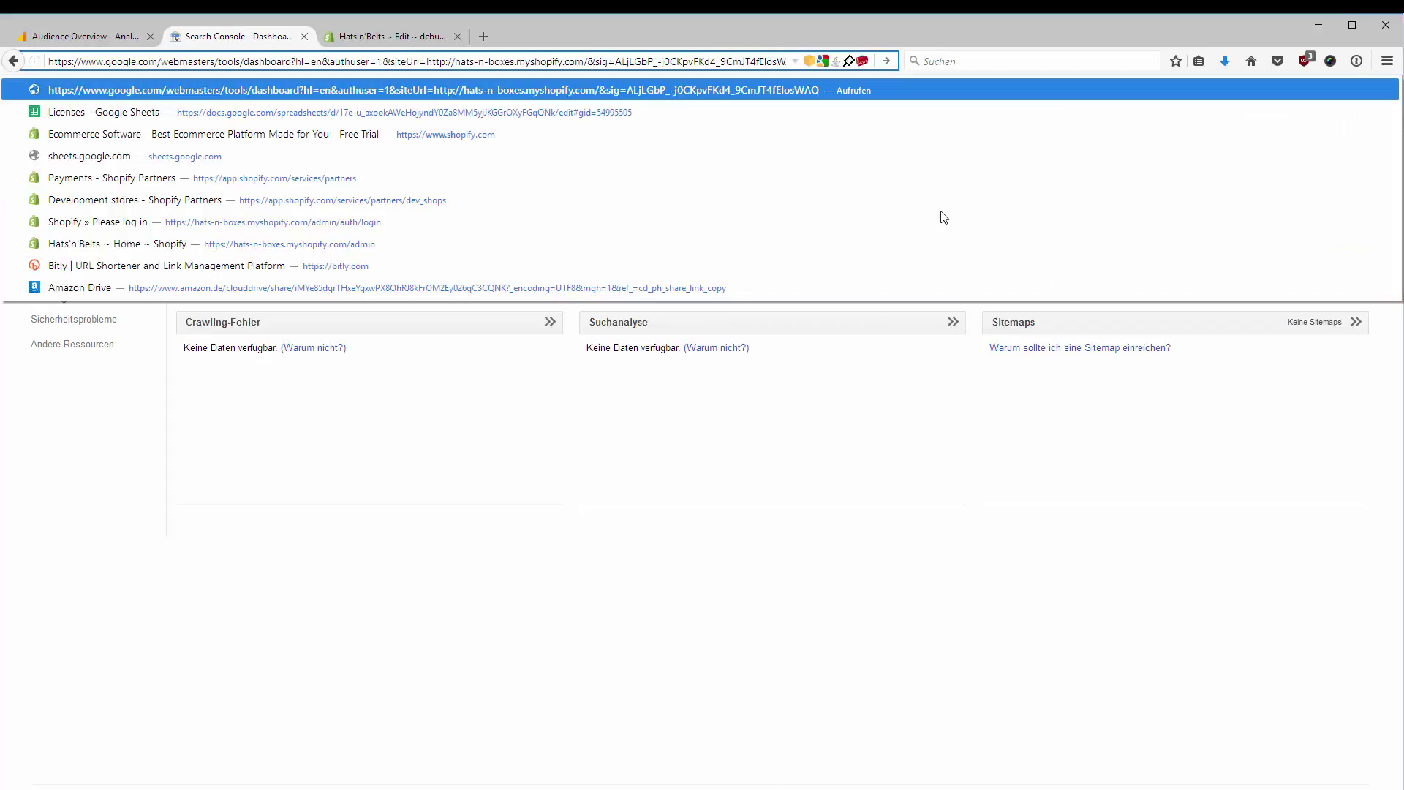
pyautogui.press('Return')
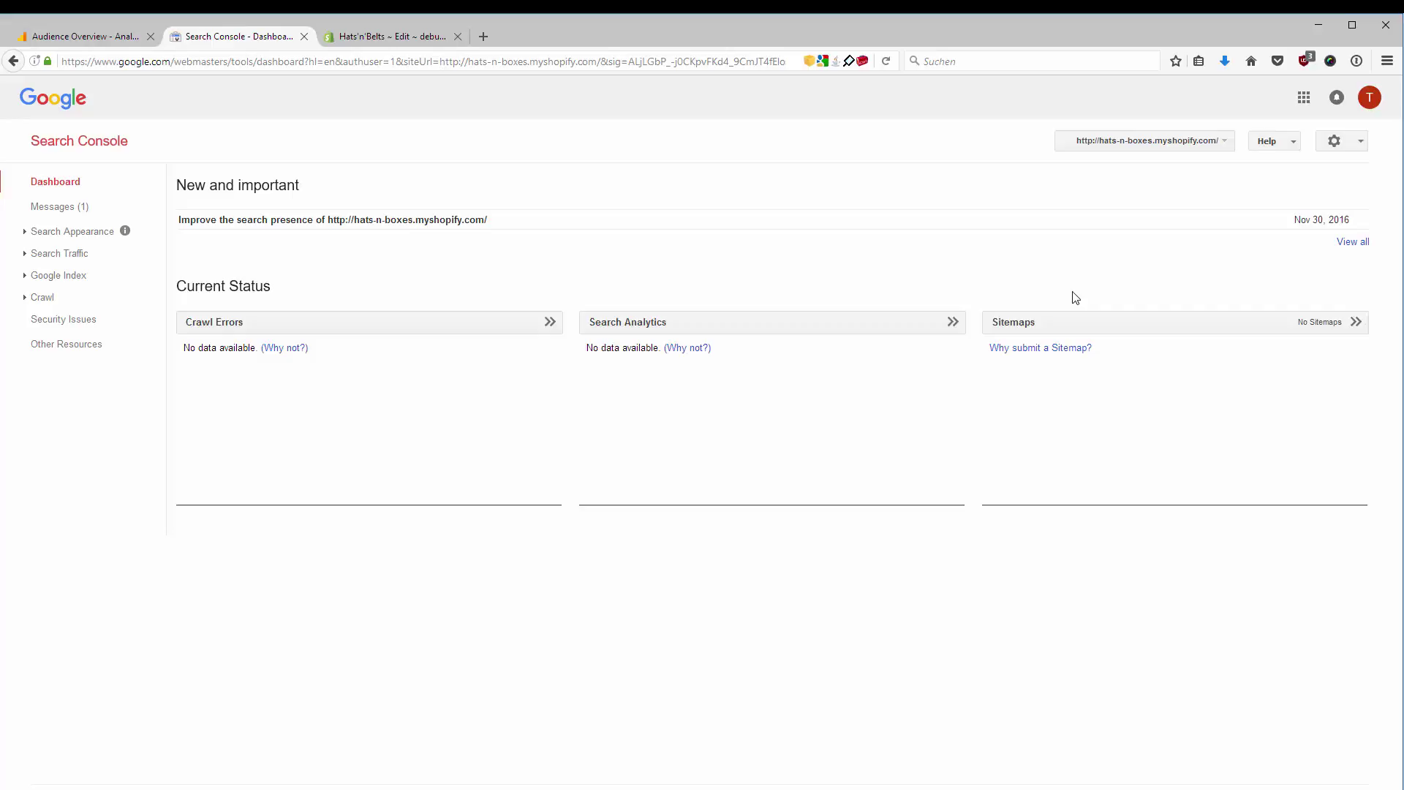
# Expand Search Appearance in the left navigation to reach the Rich Cards report.
pyautogui.click(36, 231)
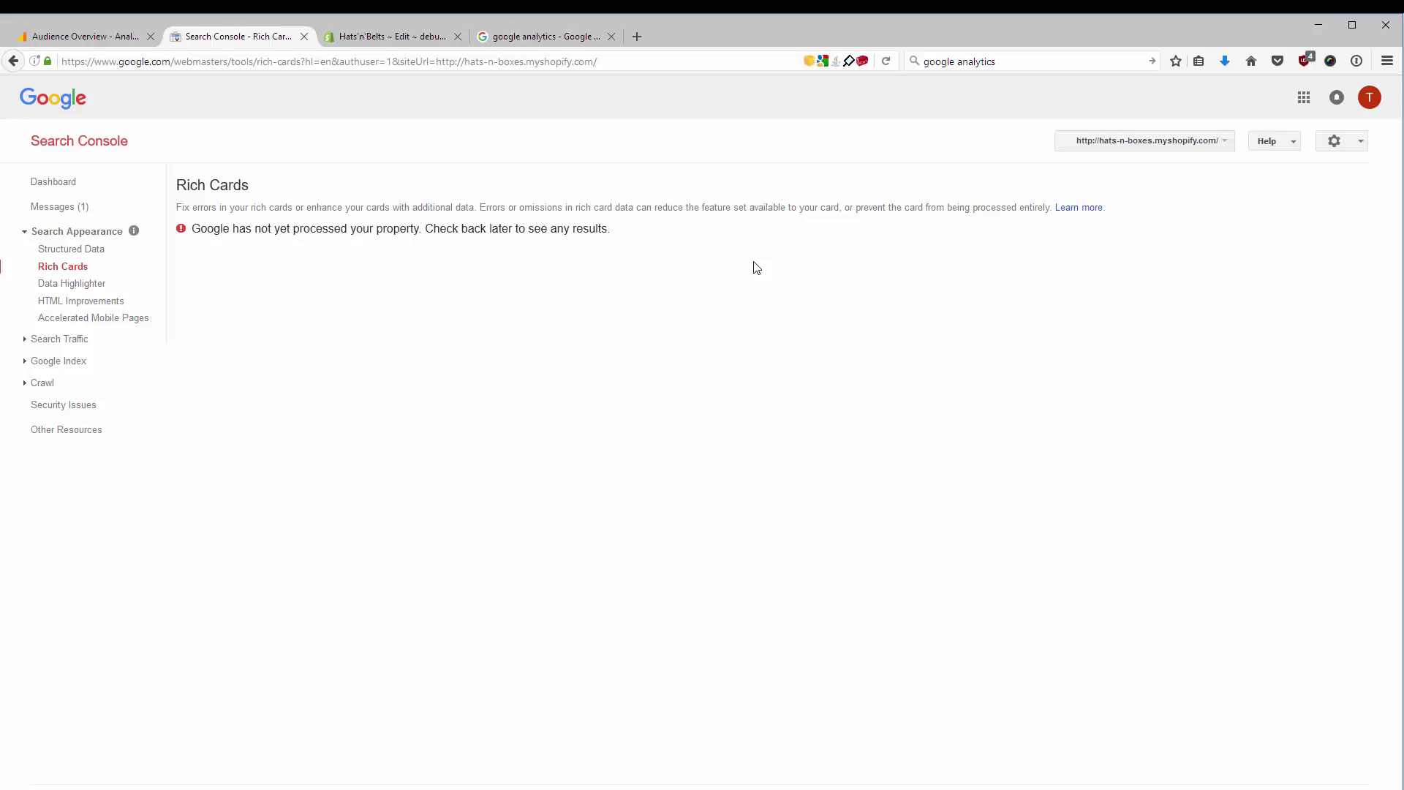
pyautogui.click(52, 339)
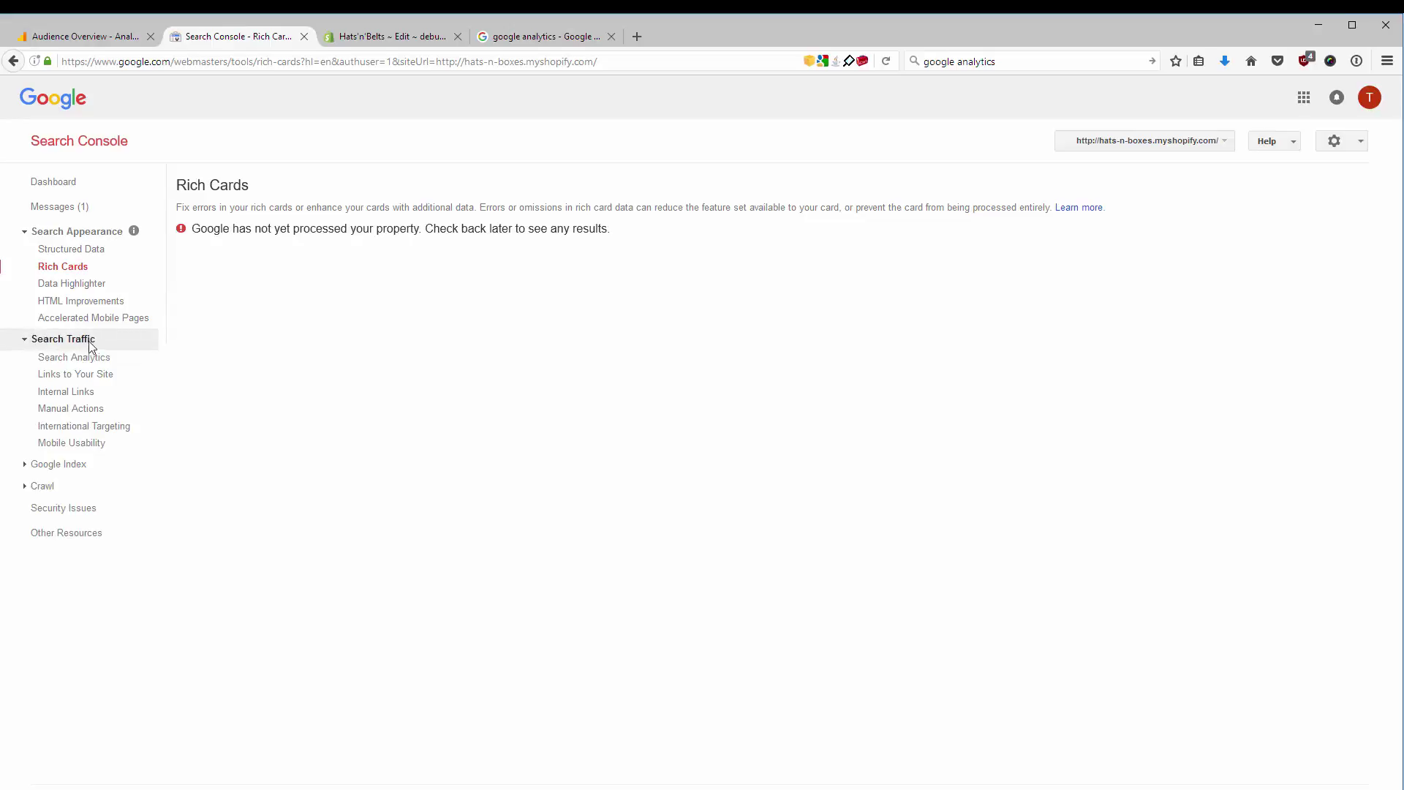
pyautogui.click(99, 357)
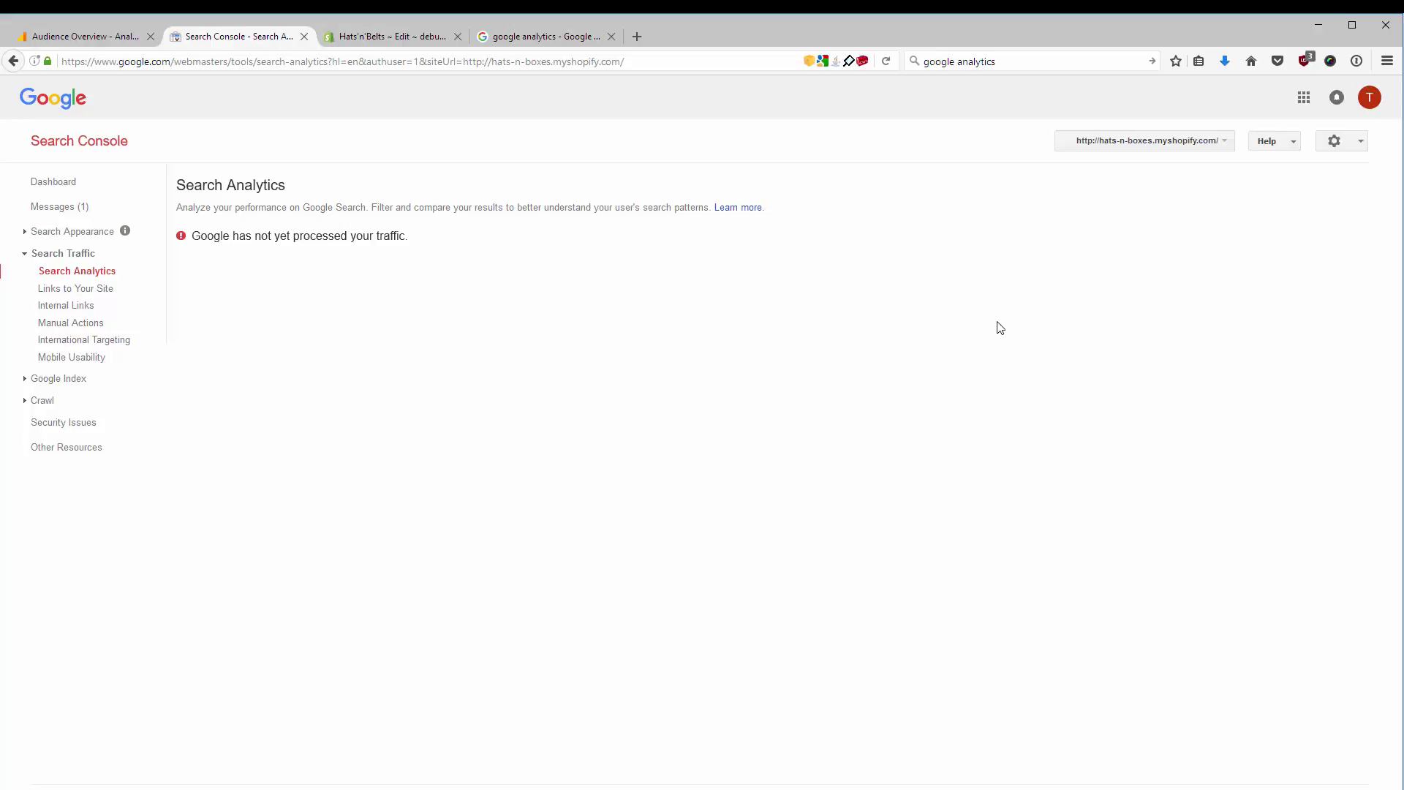
pyautogui.click(58, 379)
pyautogui.click(65, 395)
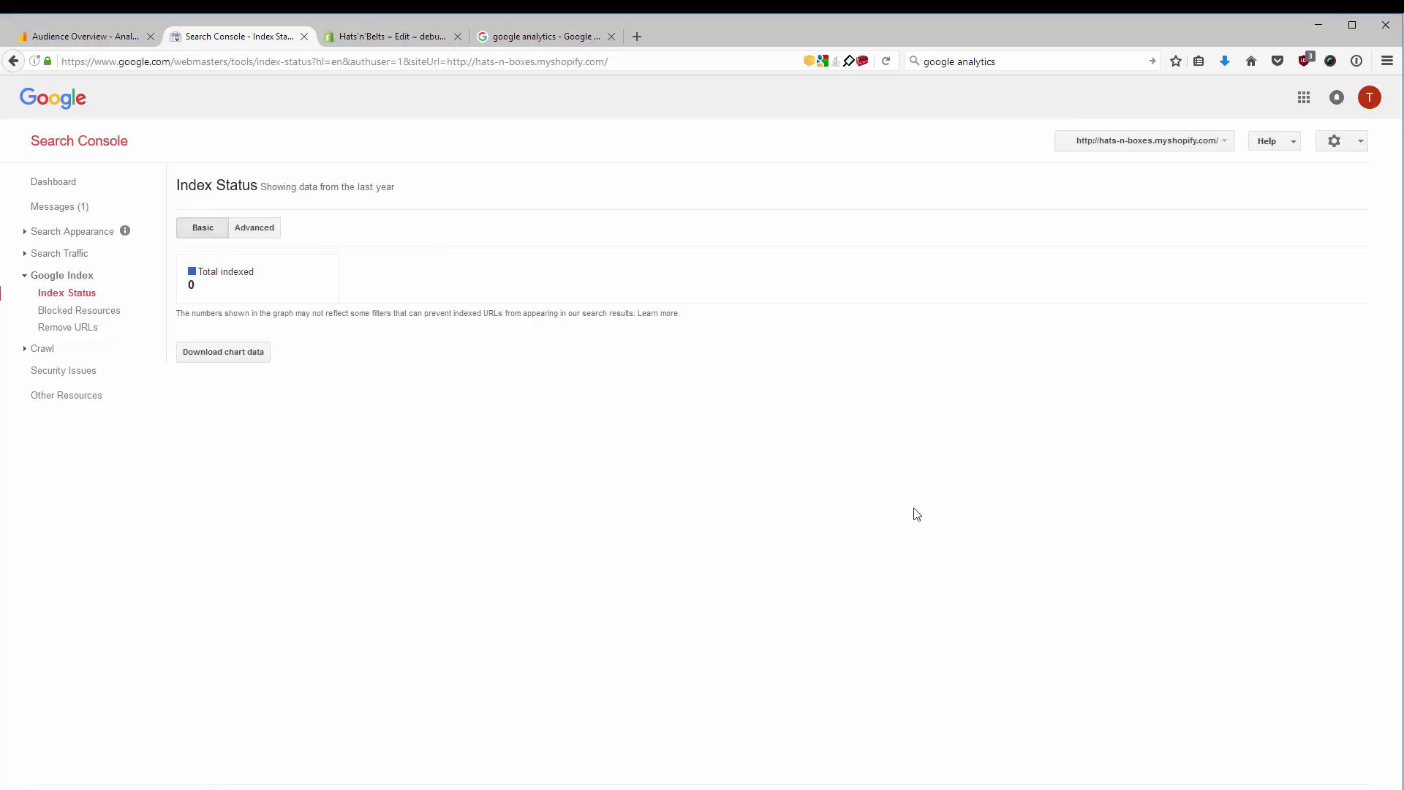
pyautogui.click(1184, 143)
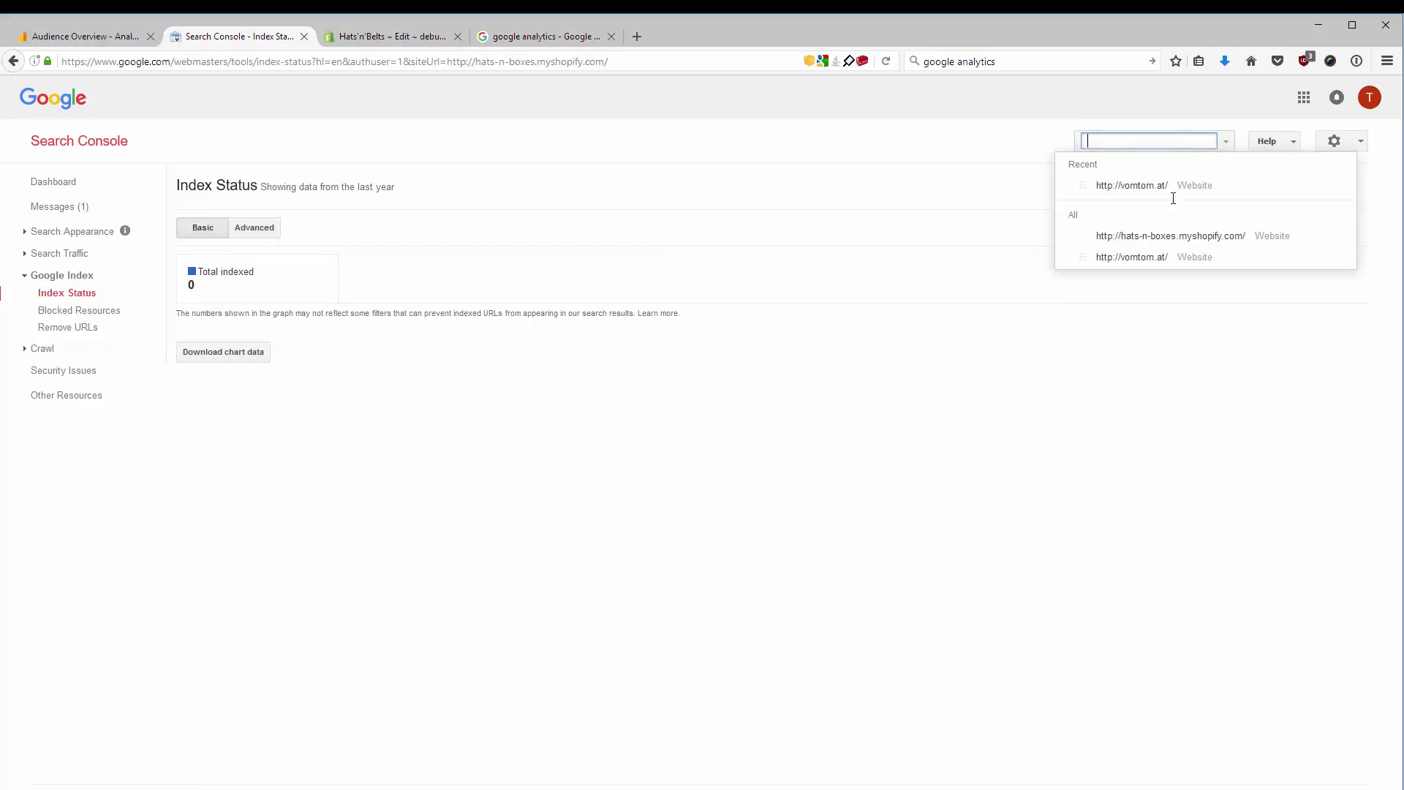
pyautogui.click(1148, 186)
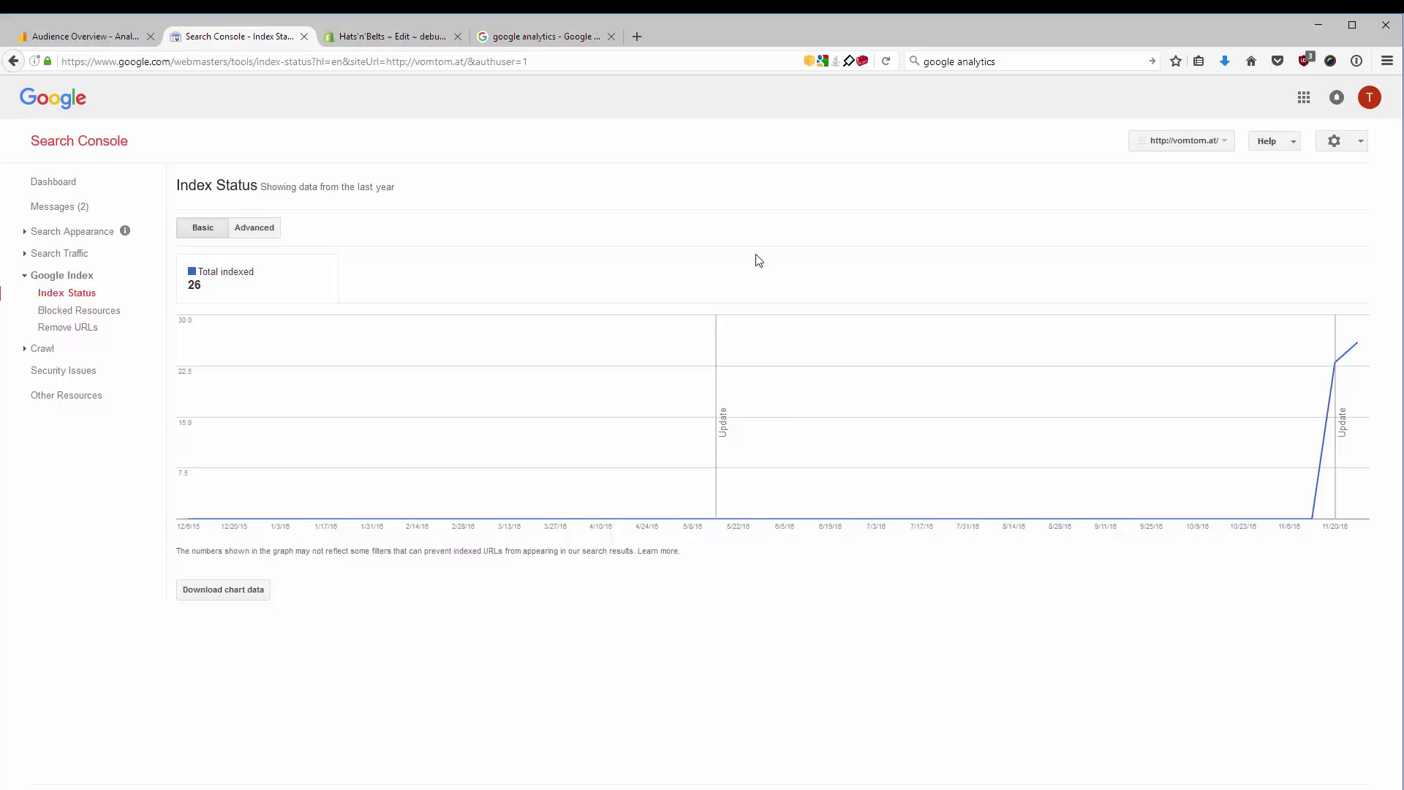
# Browse the Structured Data, Rich Cards and HTML Improvements reports, then view Search Analytics clicks by query.
pyautogui.click(102, 231)
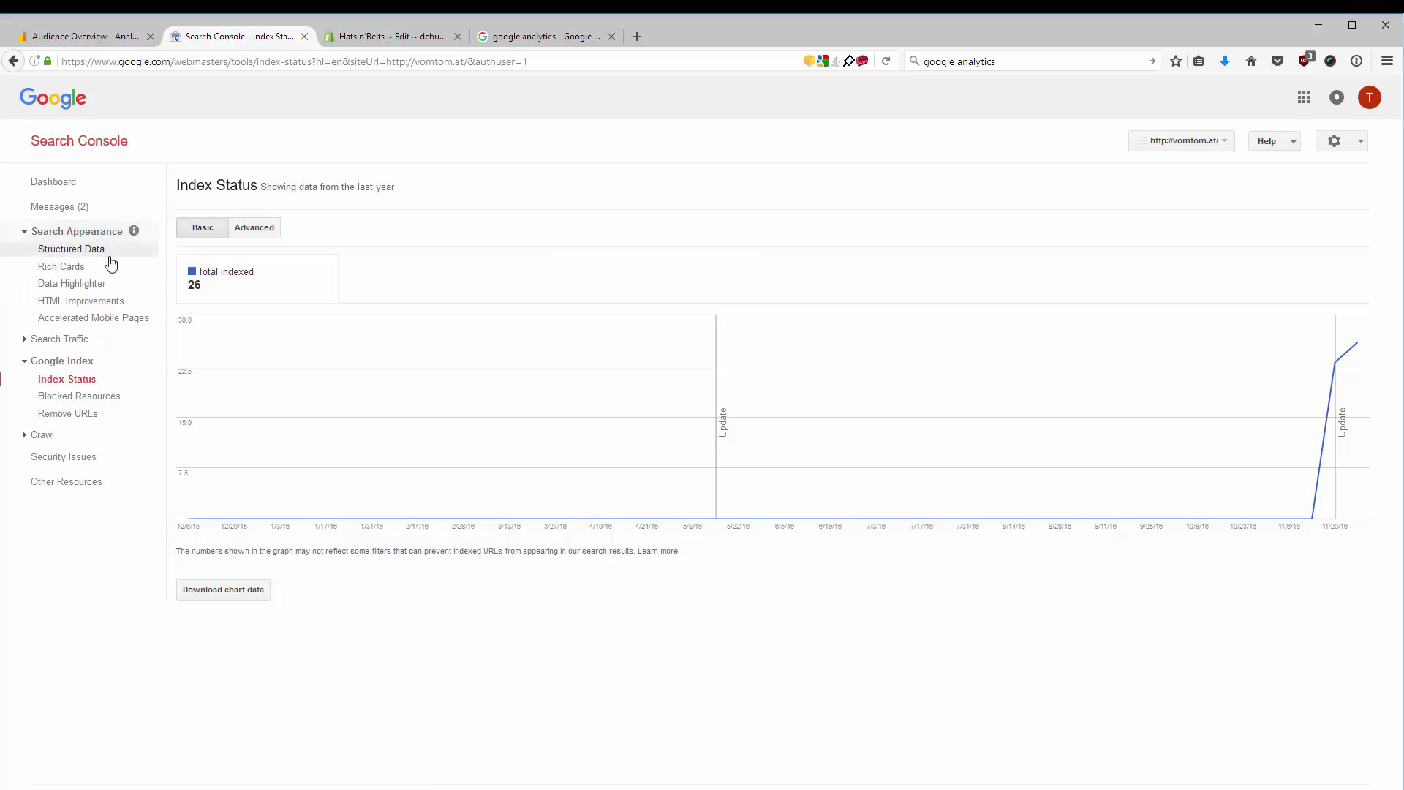
pyautogui.click(109, 256)
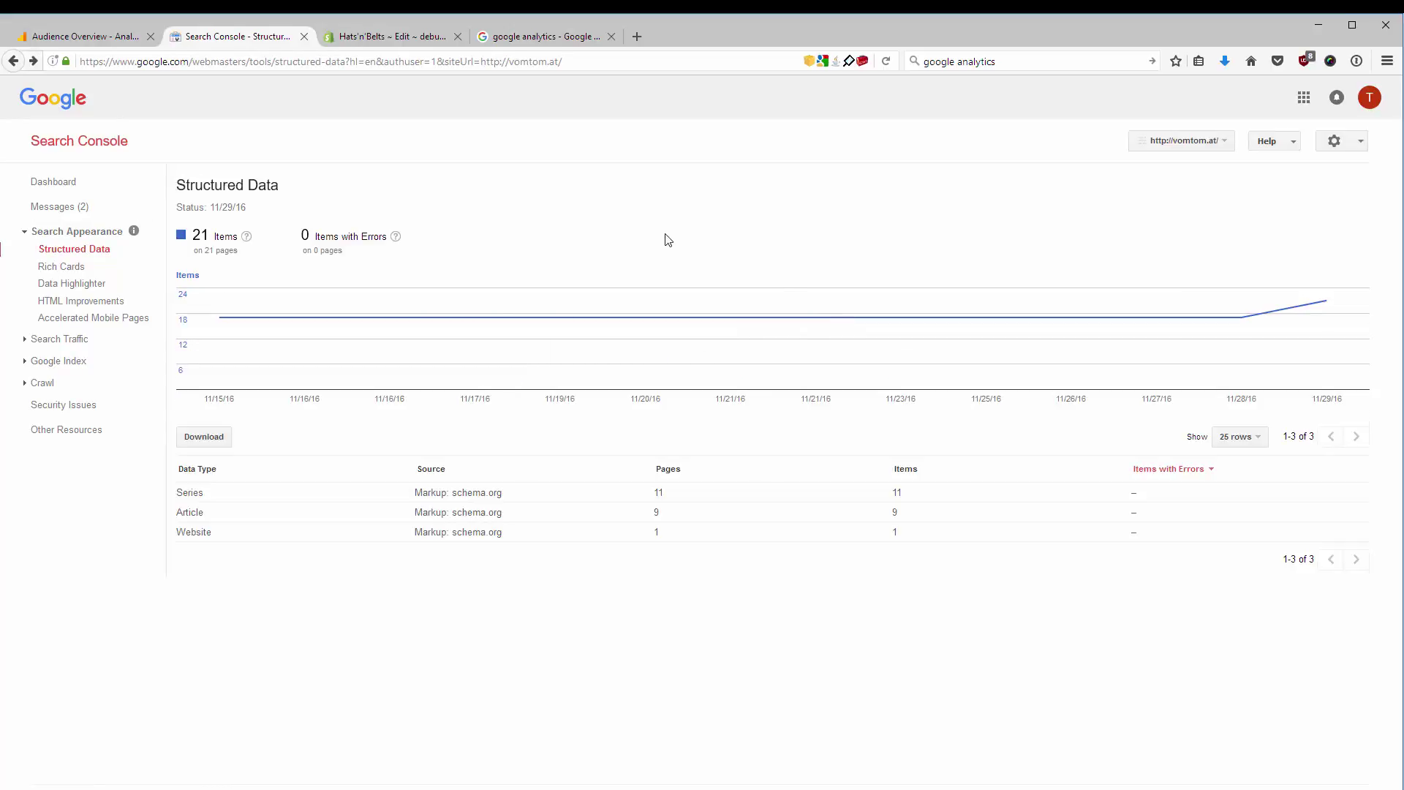
pyautogui.click(60, 269)
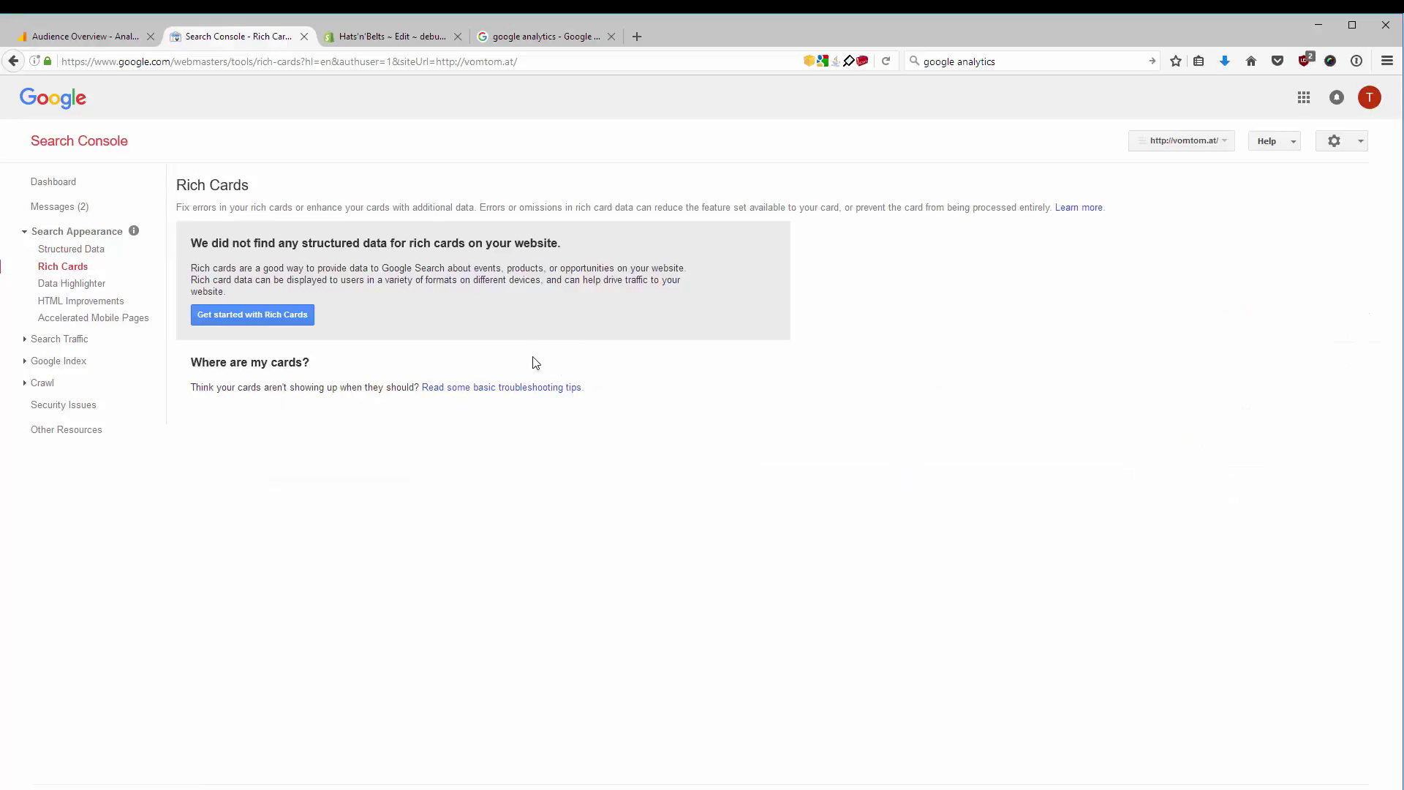
pyautogui.click(51, 300)
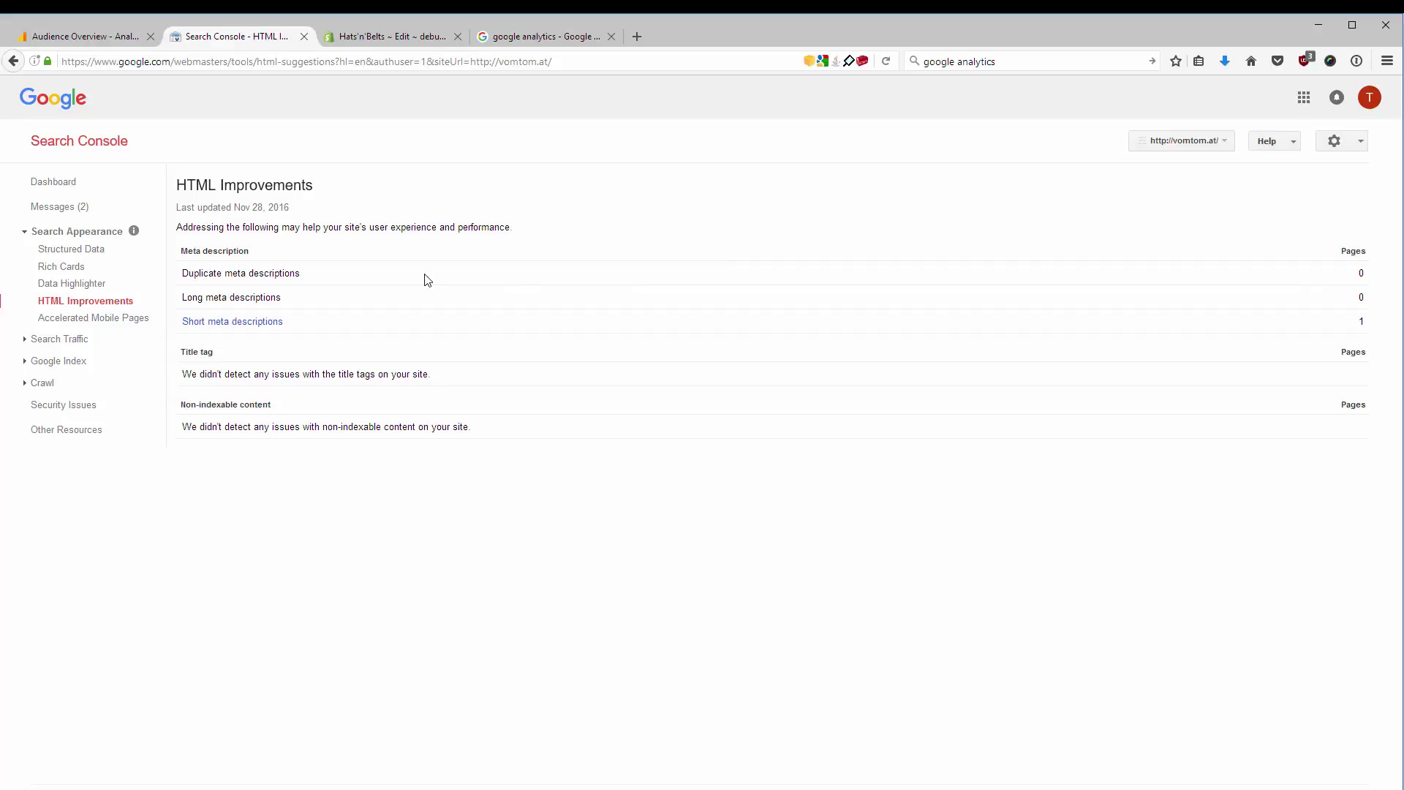
pyautogui.click(105, 336)
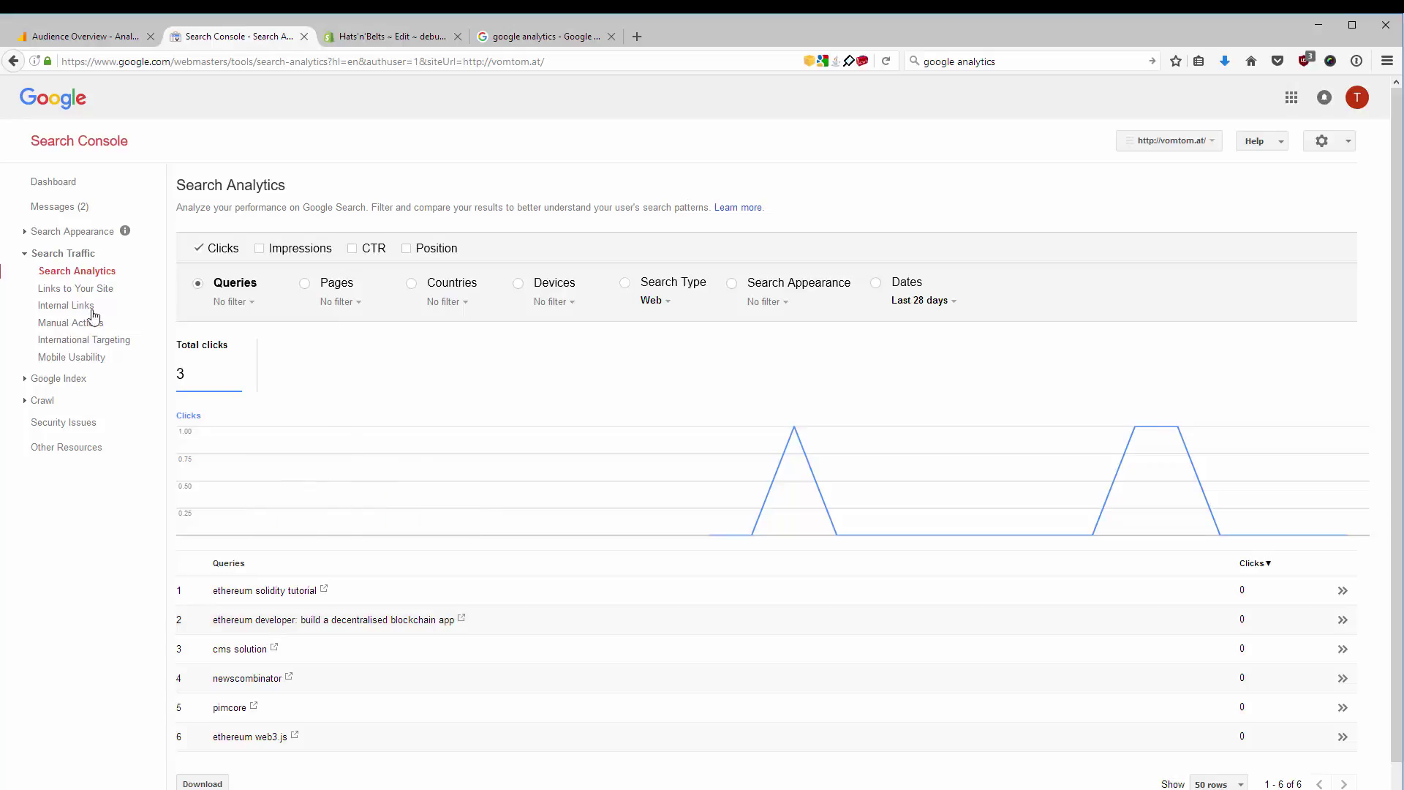
# Review Links to Your Site, then the Index Status, Blocked Resources and Remove URLs pages.
pyautogui.click(102, 288)
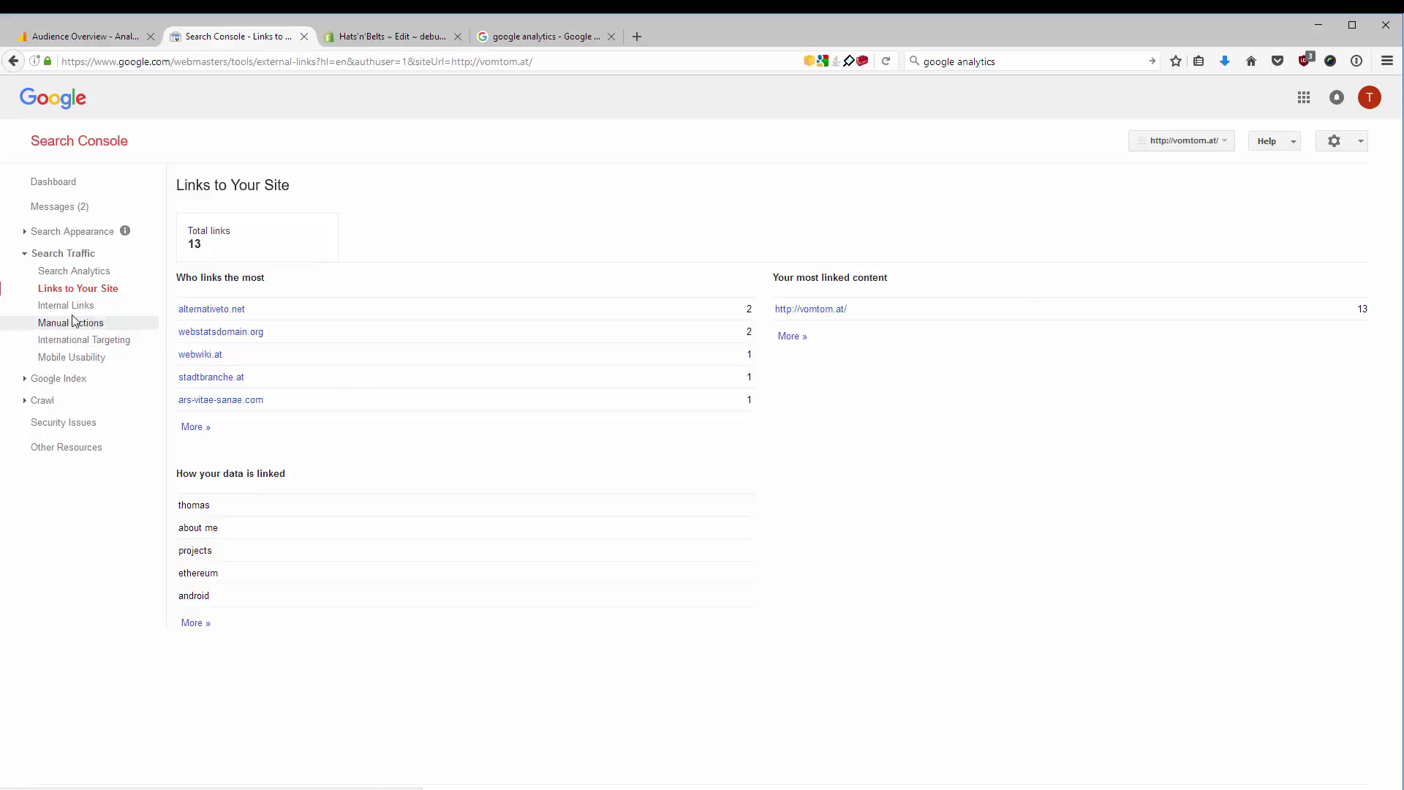
pyautogui.click(57, 378)
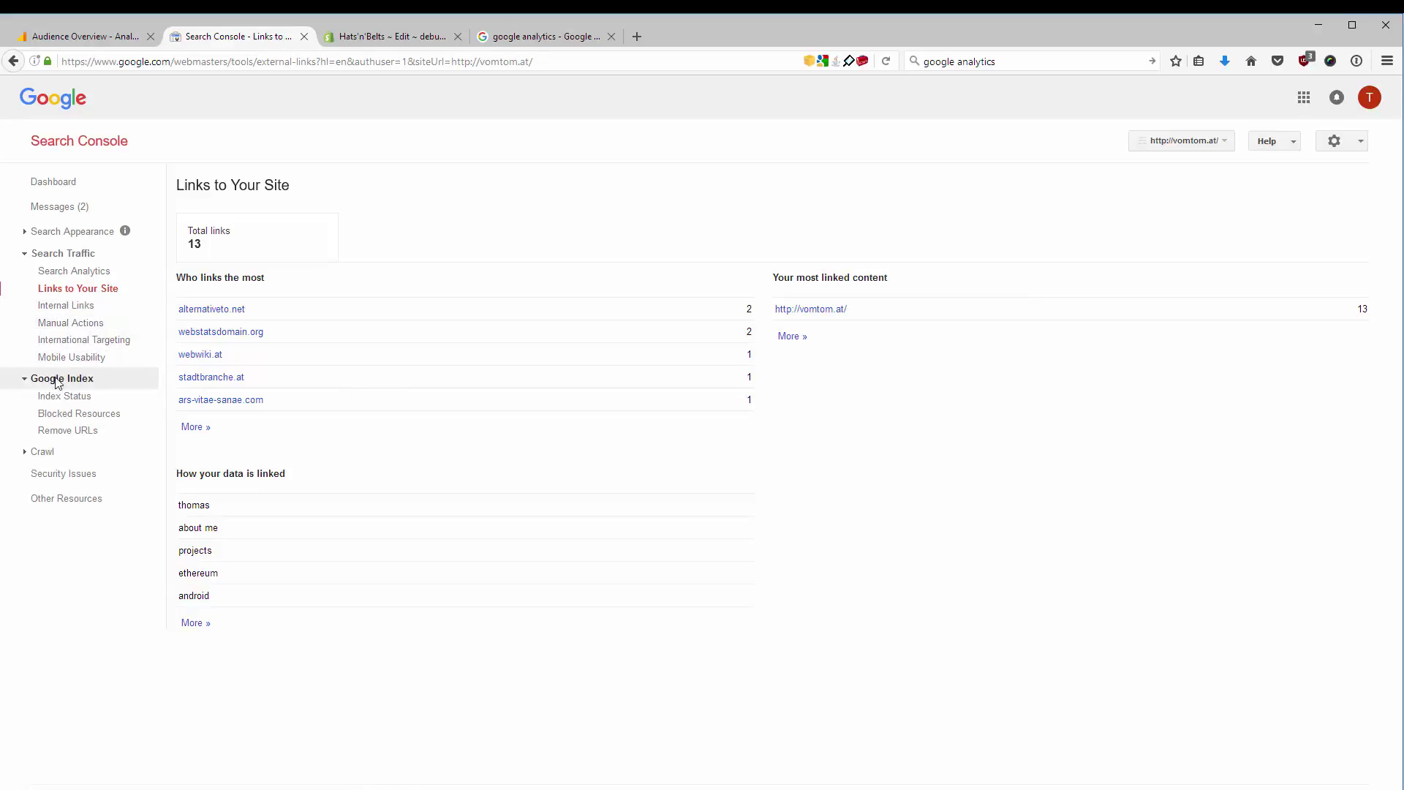
pyautogui.click(81, 397)
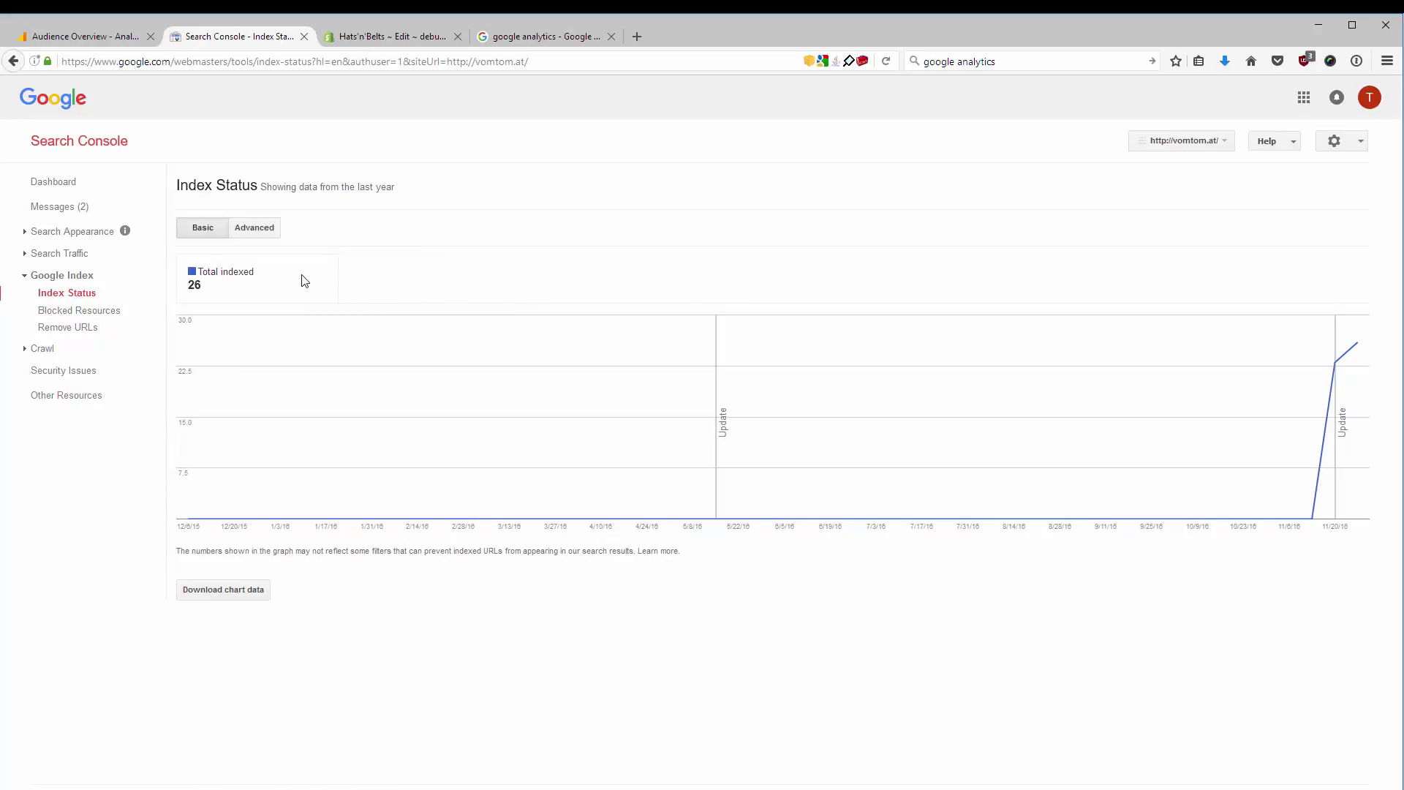
pyautogui.click(152, 312)
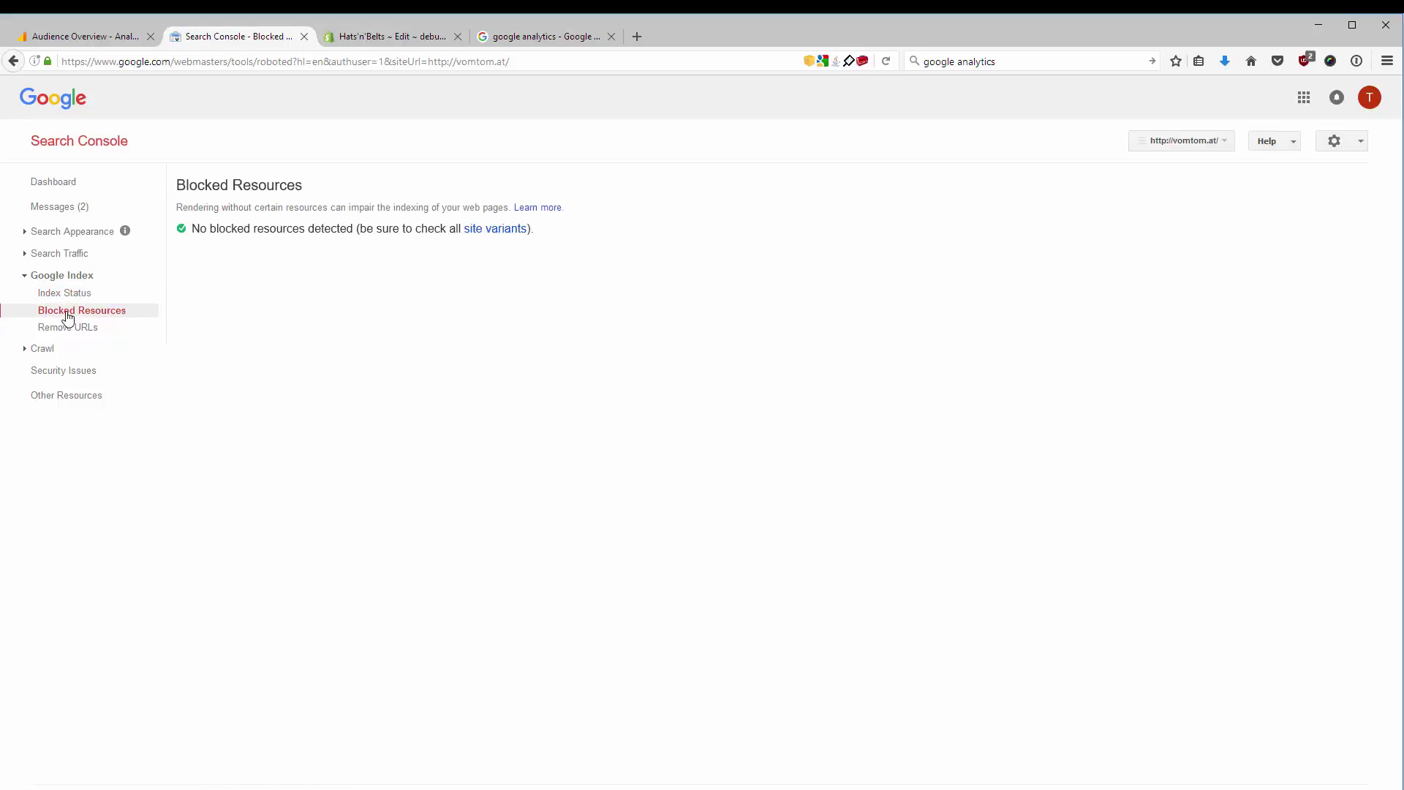
pyautogui.click(78, 334)
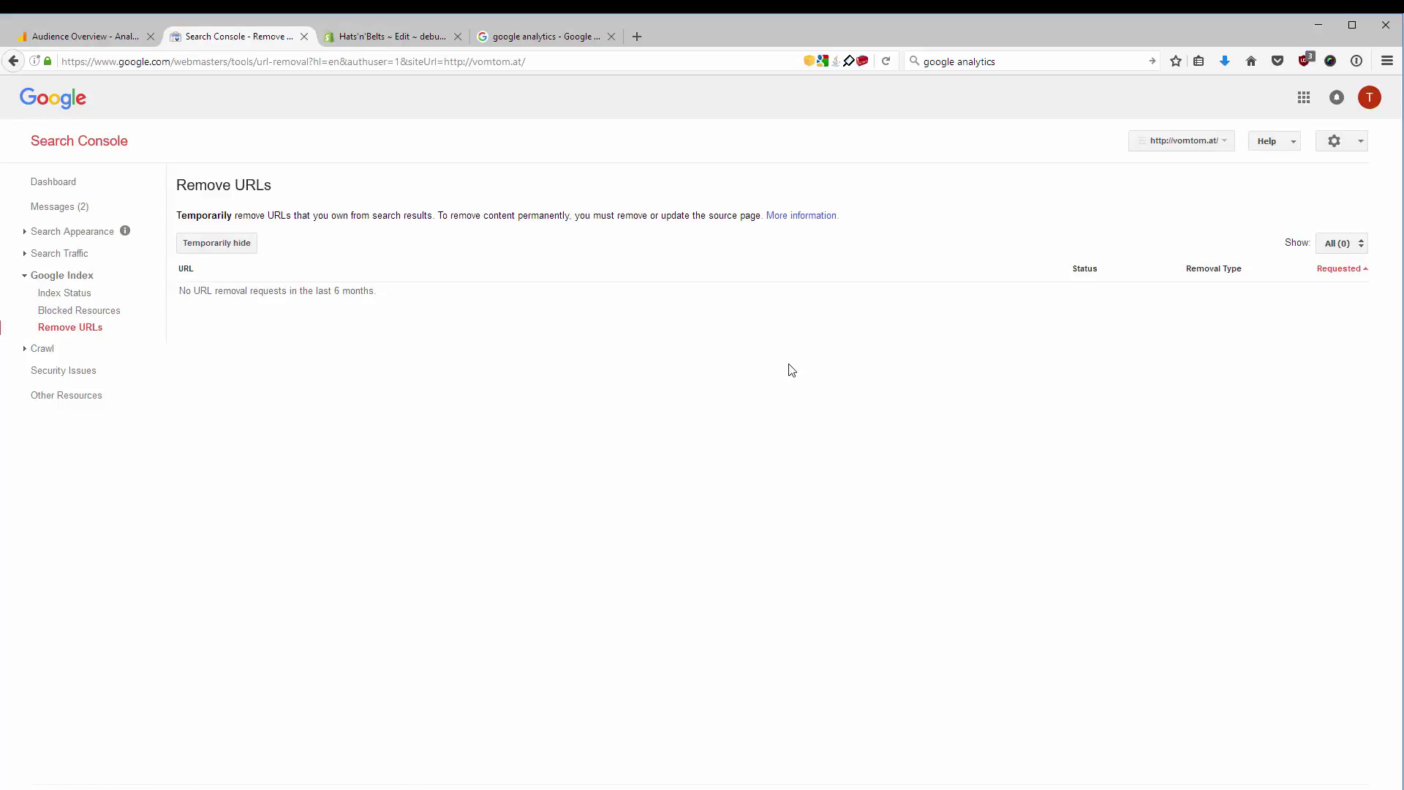
pyautogui.click(52, 352)
# Inspect the portfolio/other-projects/ not-found crawl error, then check Crawl Stats and Security Issues.
pyautogui.click(111, 368)
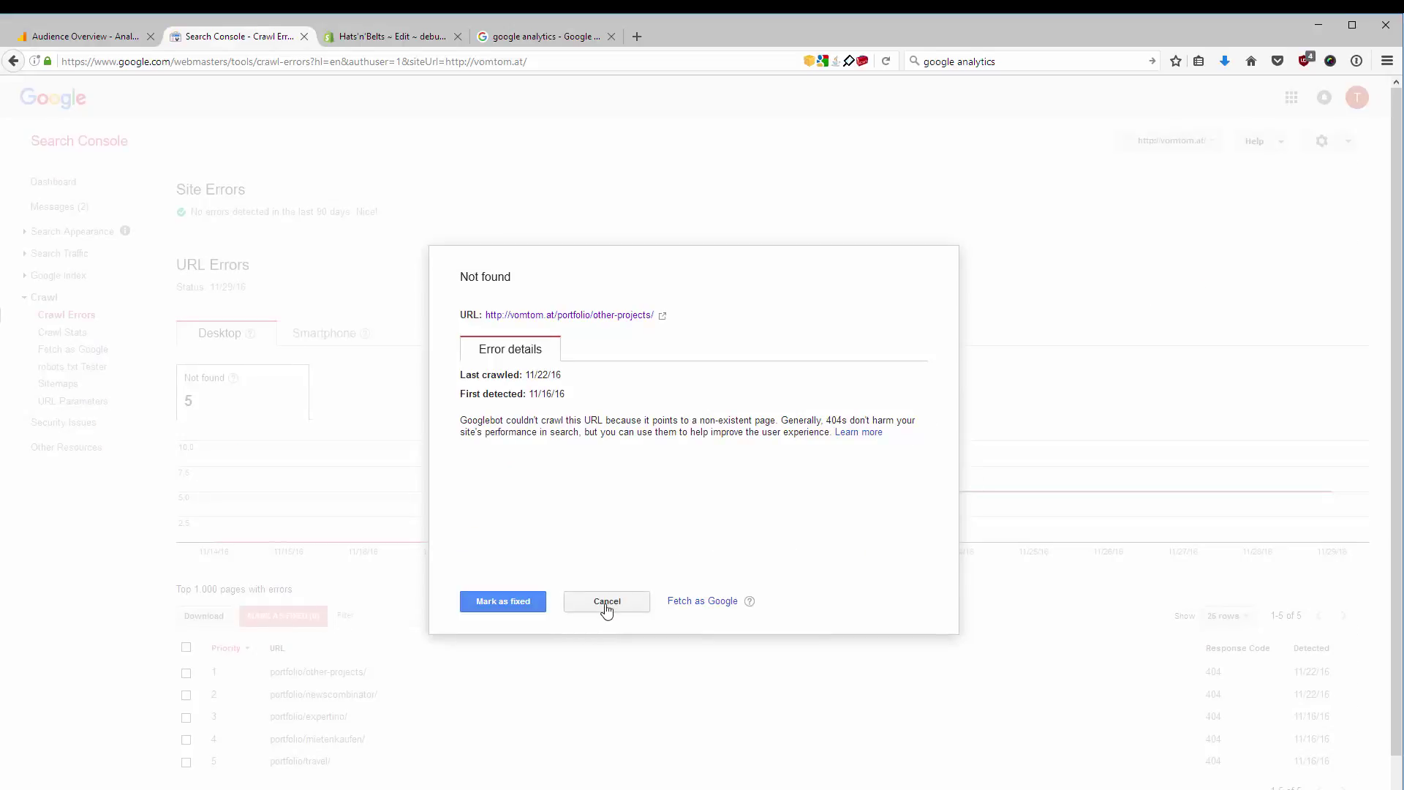
pyautogui.click(607, 604)
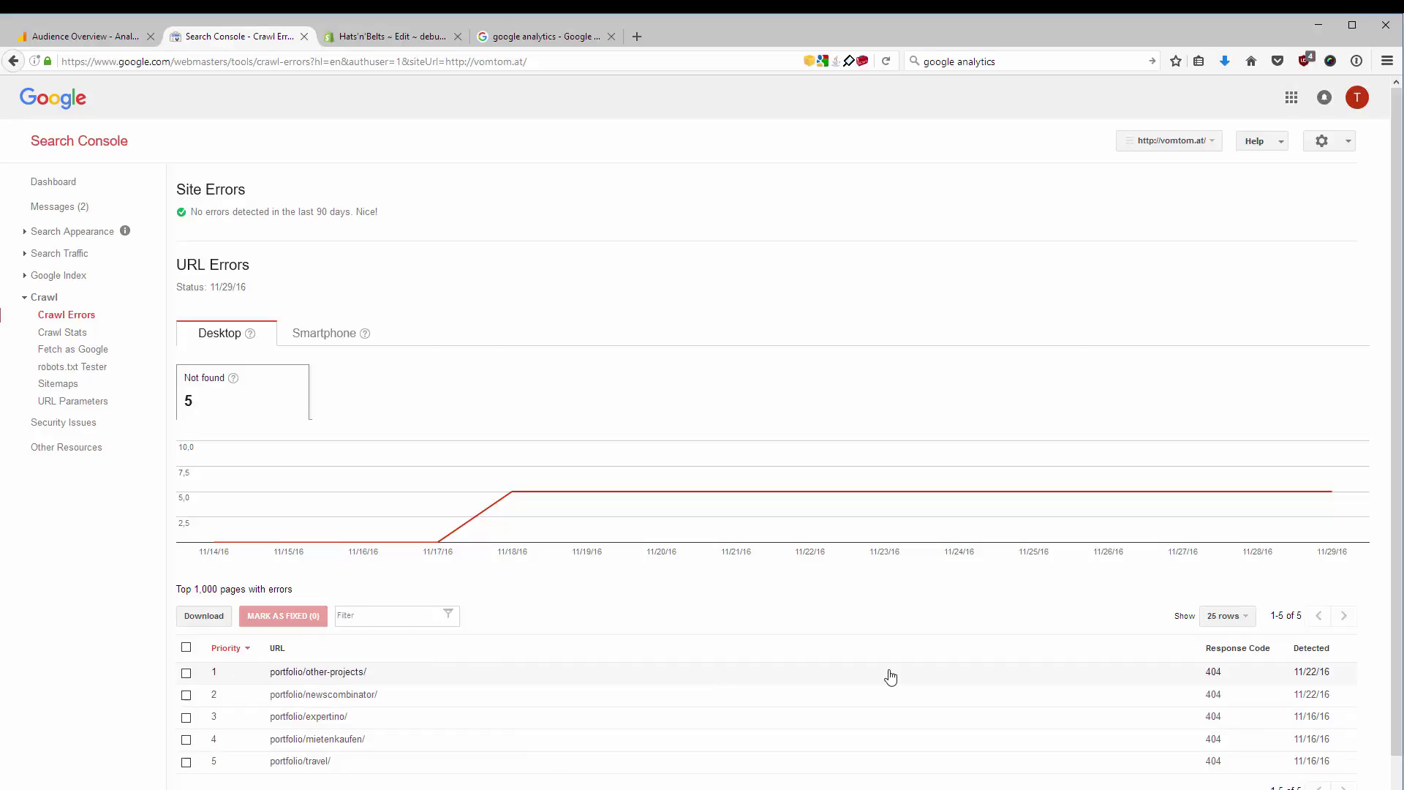
pyautogui.click(62, 334)
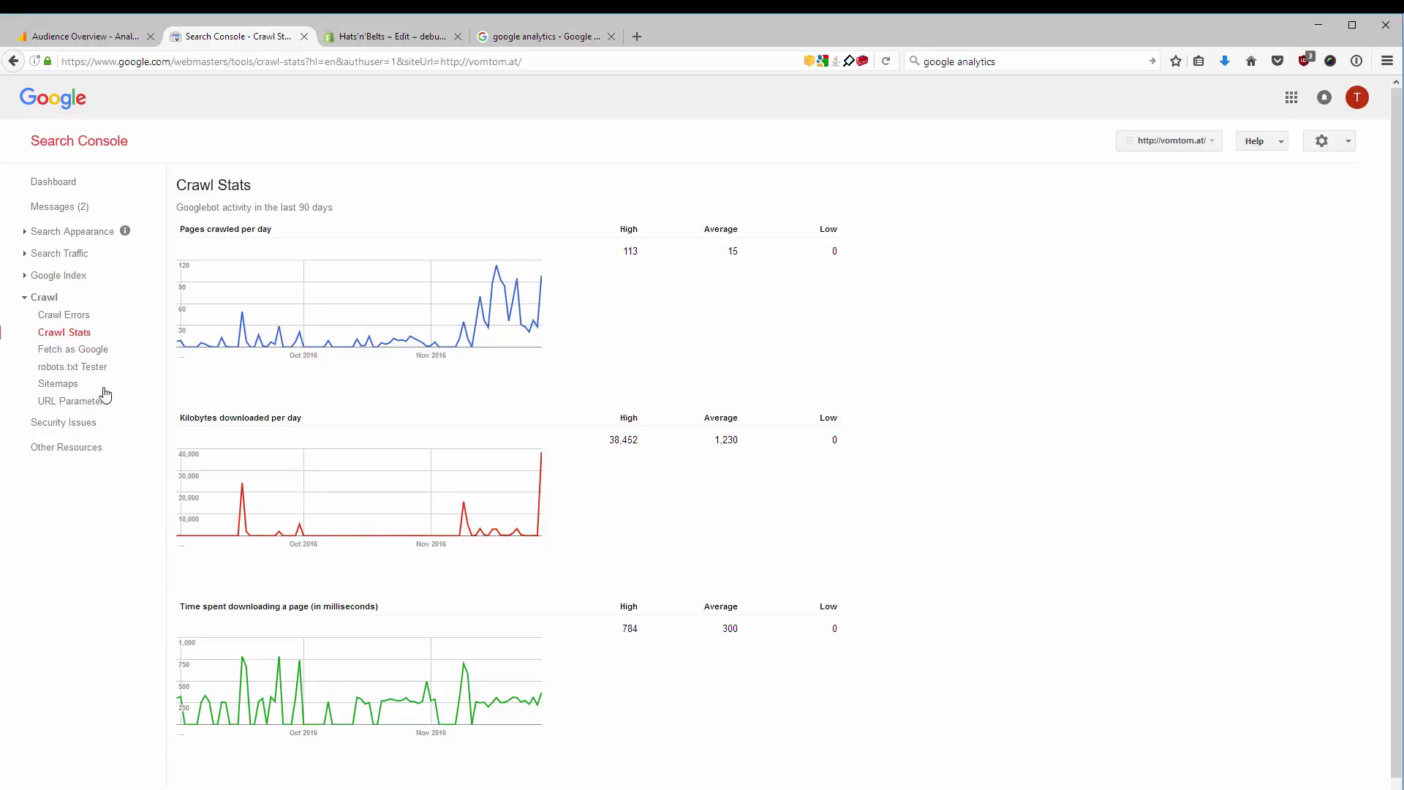
pyautogui.click(61, 422)
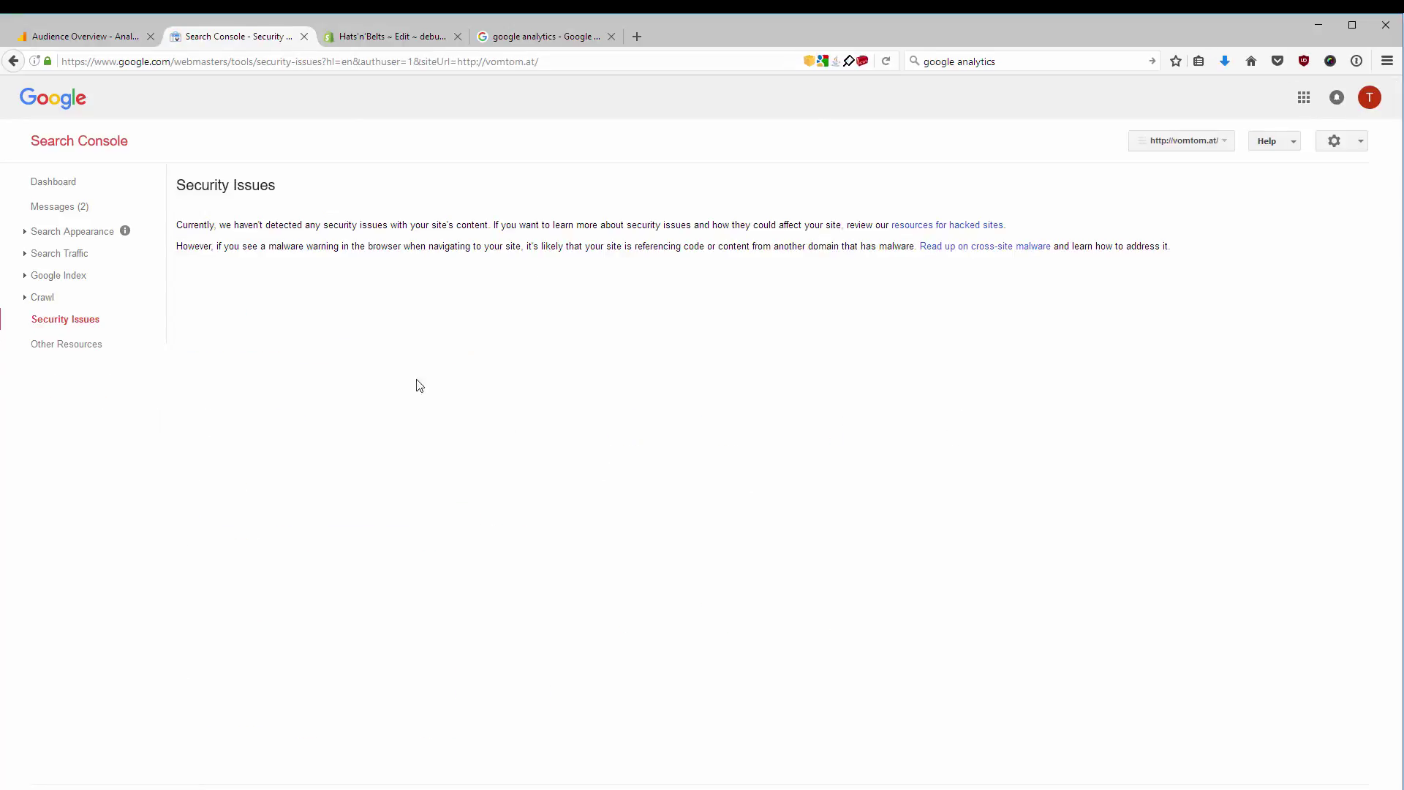
# In Analytics, open the Search Console Landing Pages report and start setting up data sharing.
pyautogui.click(51, 38)
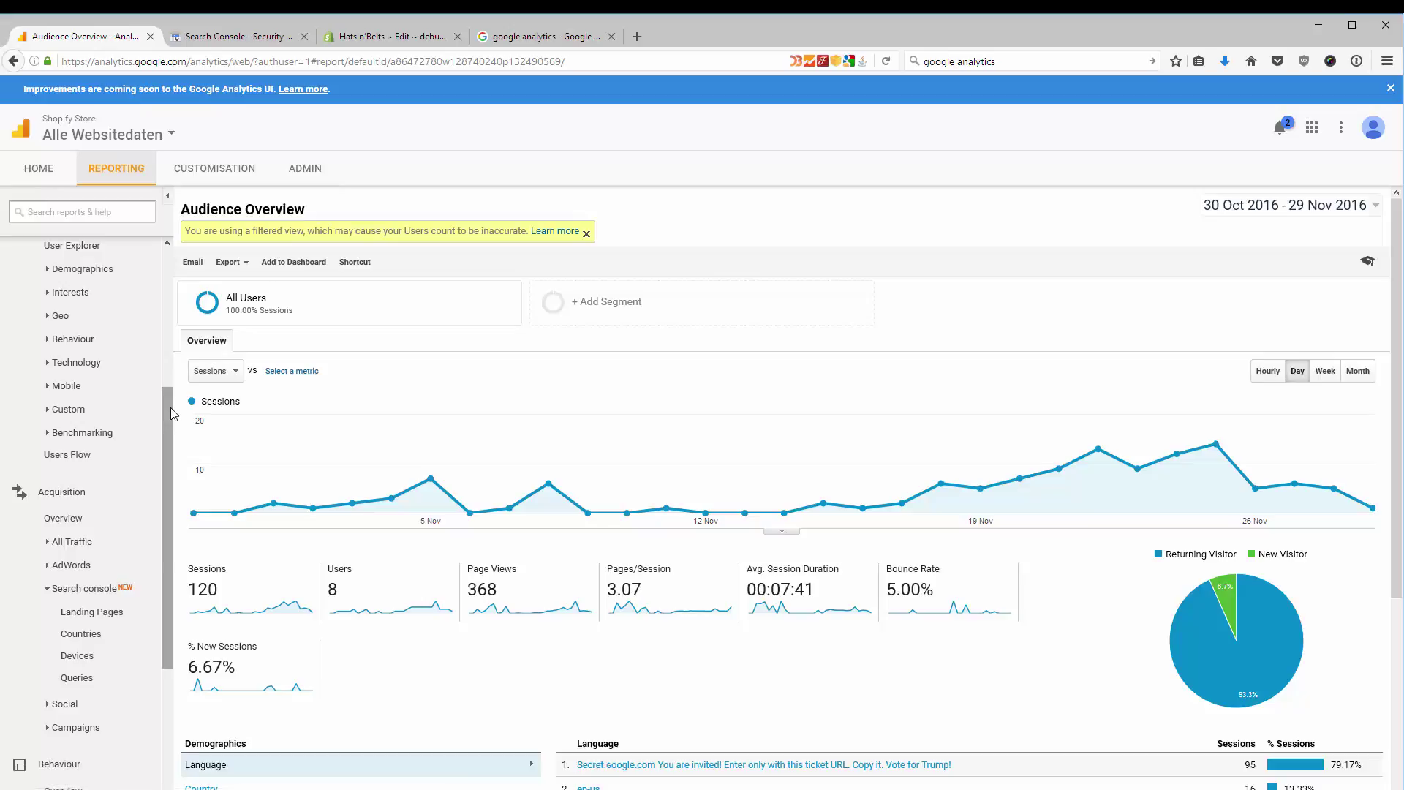
pyautogui.scroll(-3, 169, 407)
pyautogui.click(92, 509)
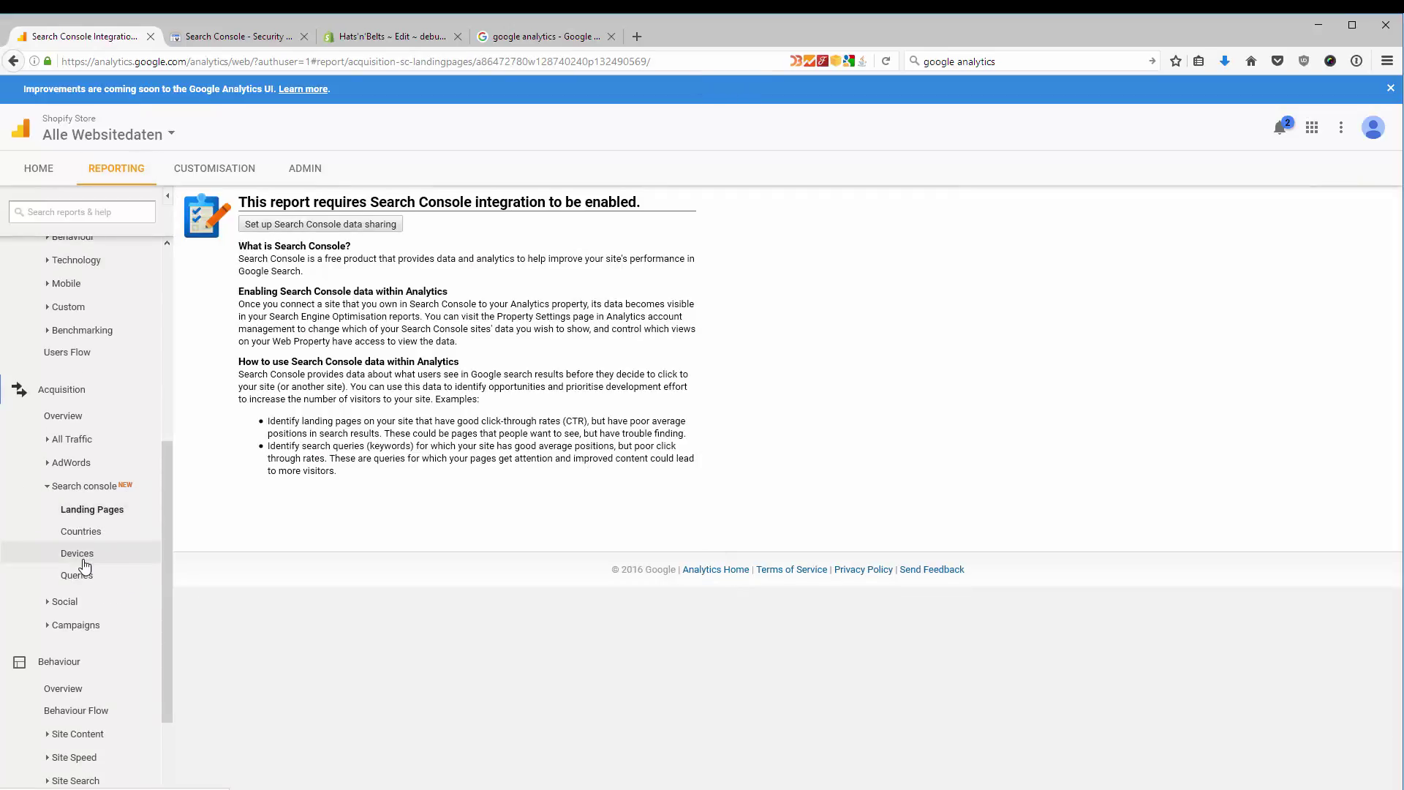
pyautogui.click(360, 227)
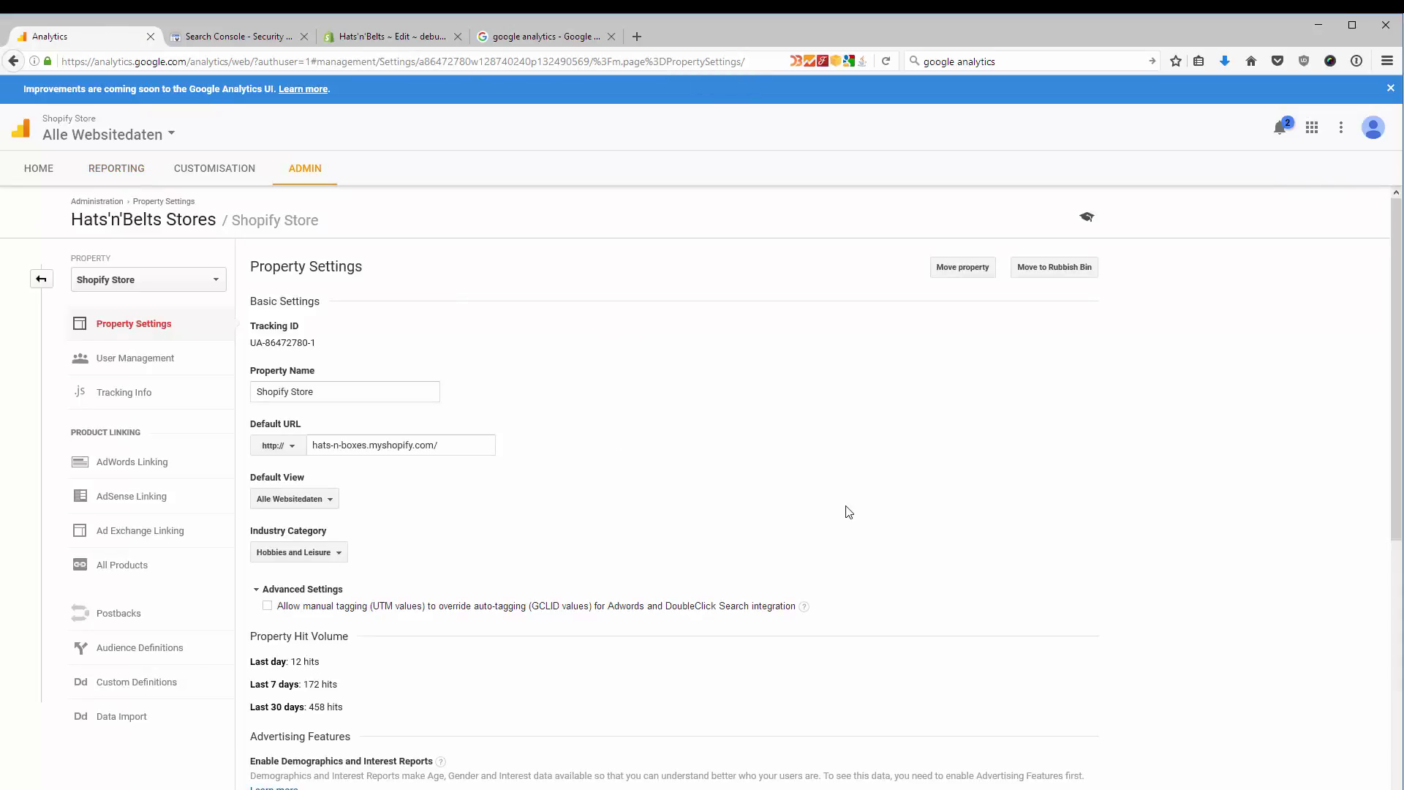
# Go through Admin to the Shopify Store property settings and its Search Console section.
pyautogui.scroll(-6, 848, 507)
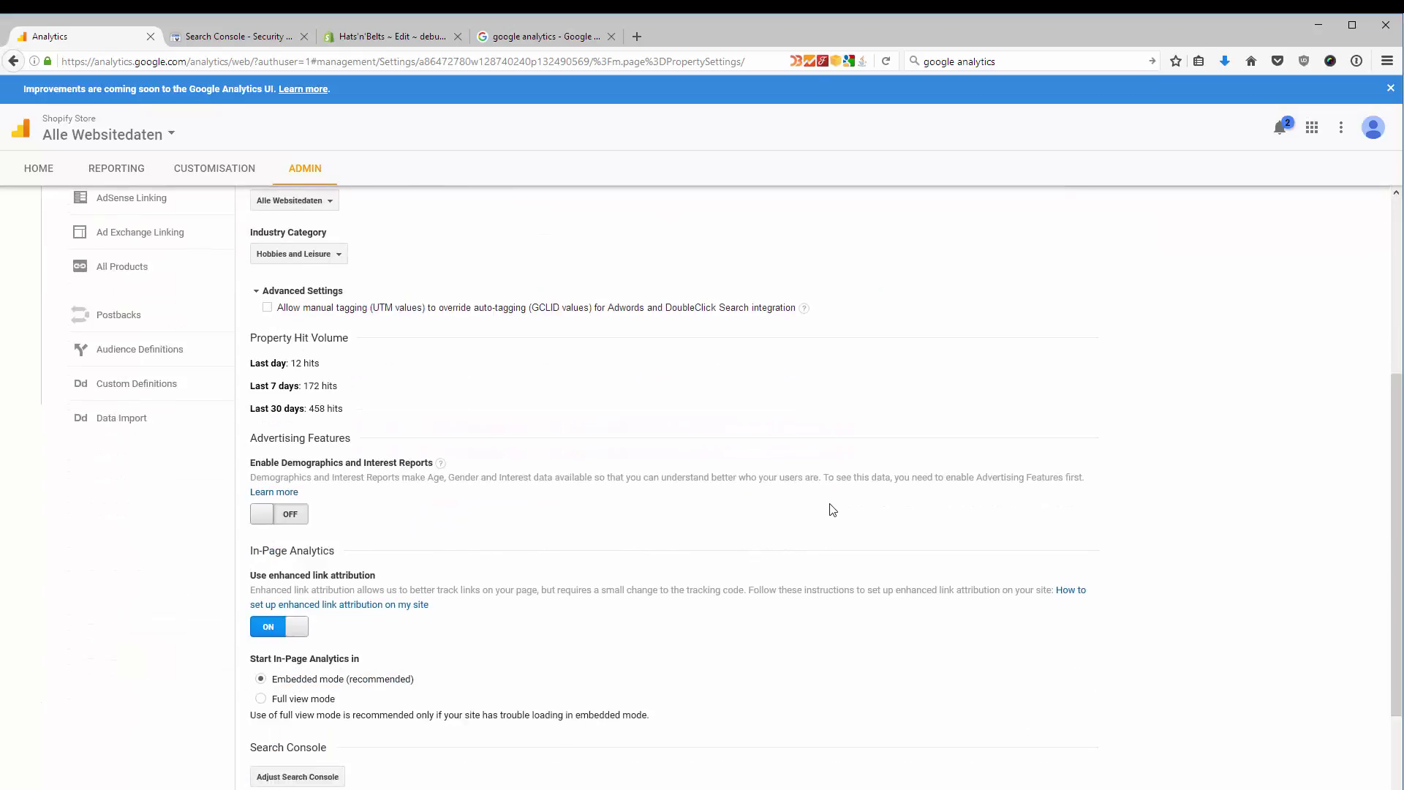
pyautogui.scroll(6, 650, 618)
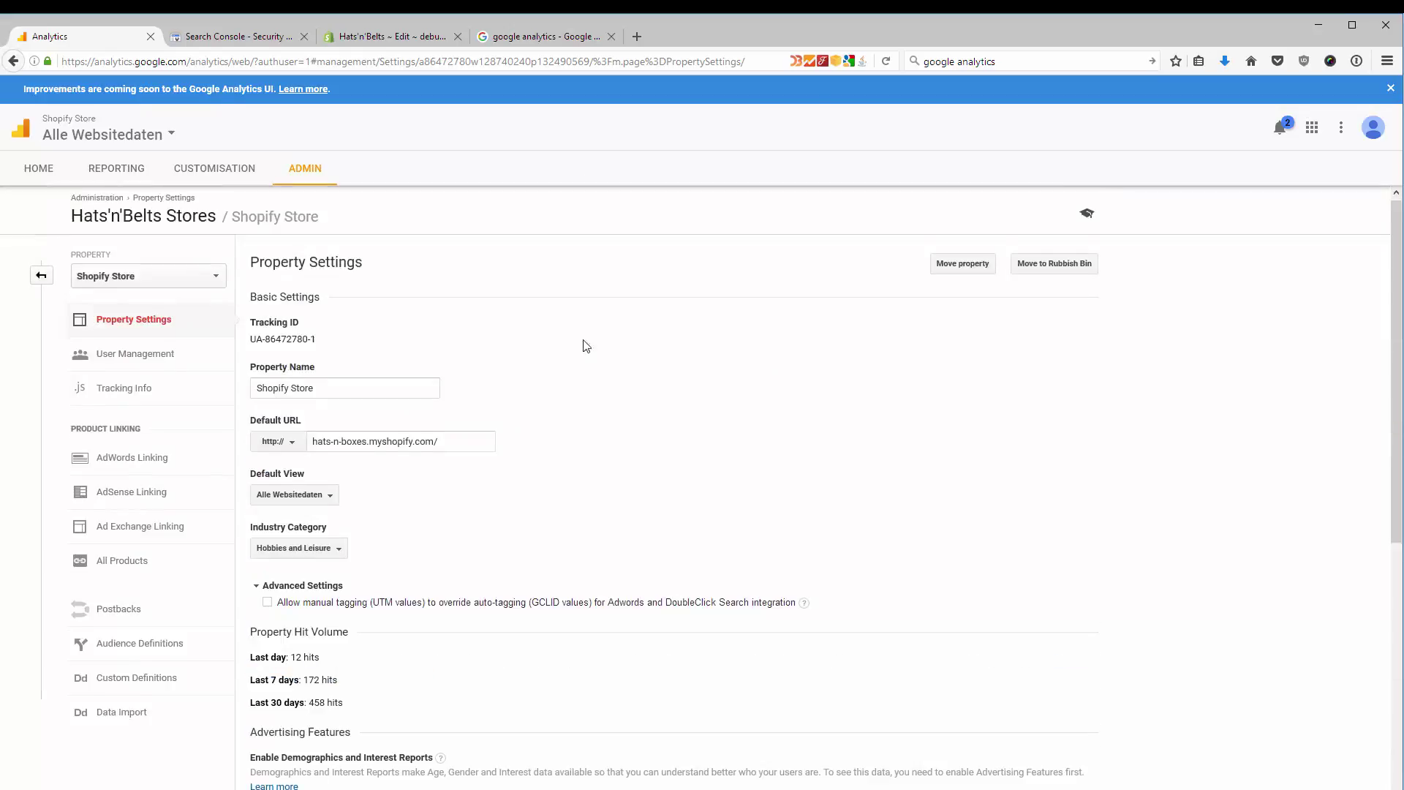
pyautogui.click(306, 169)
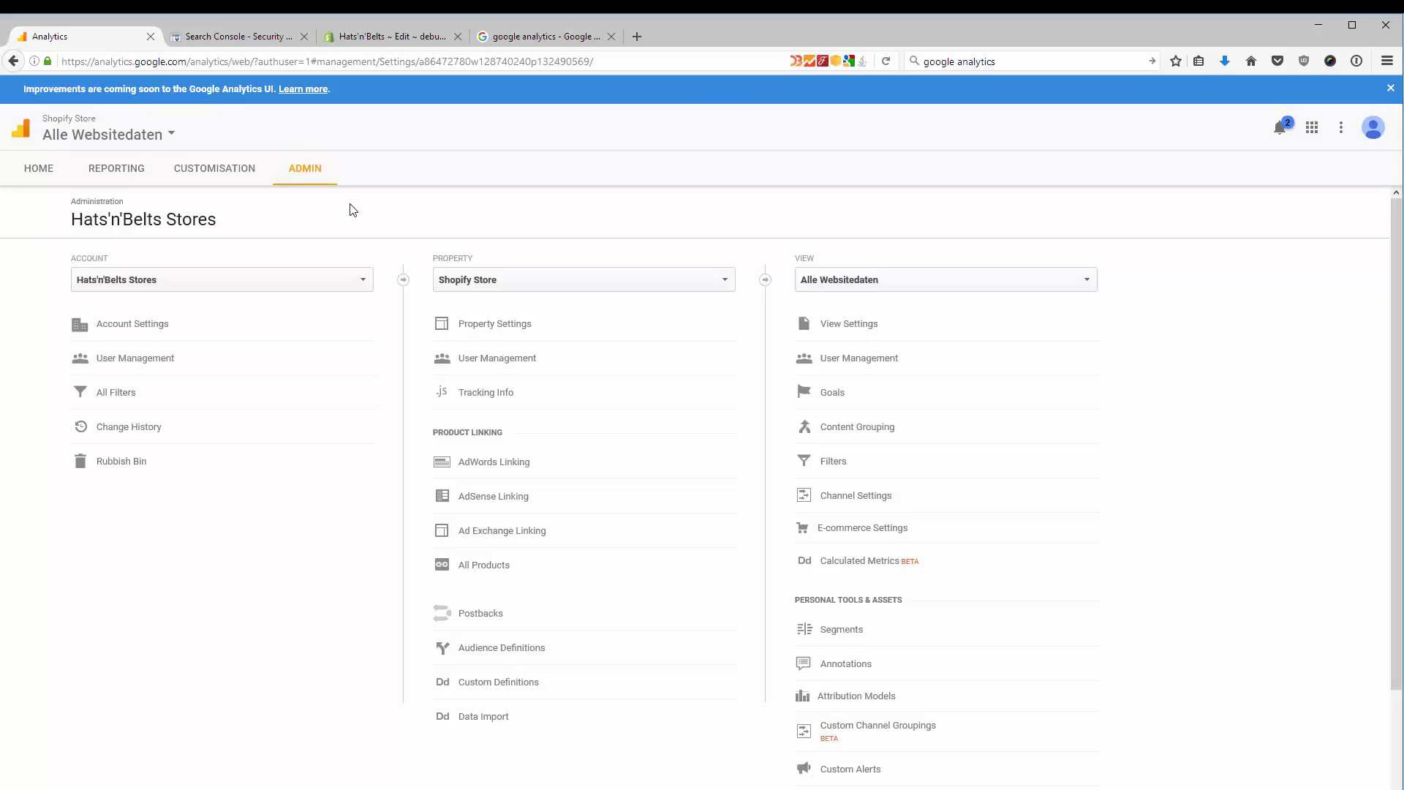
pyautogui.click(552, 332)
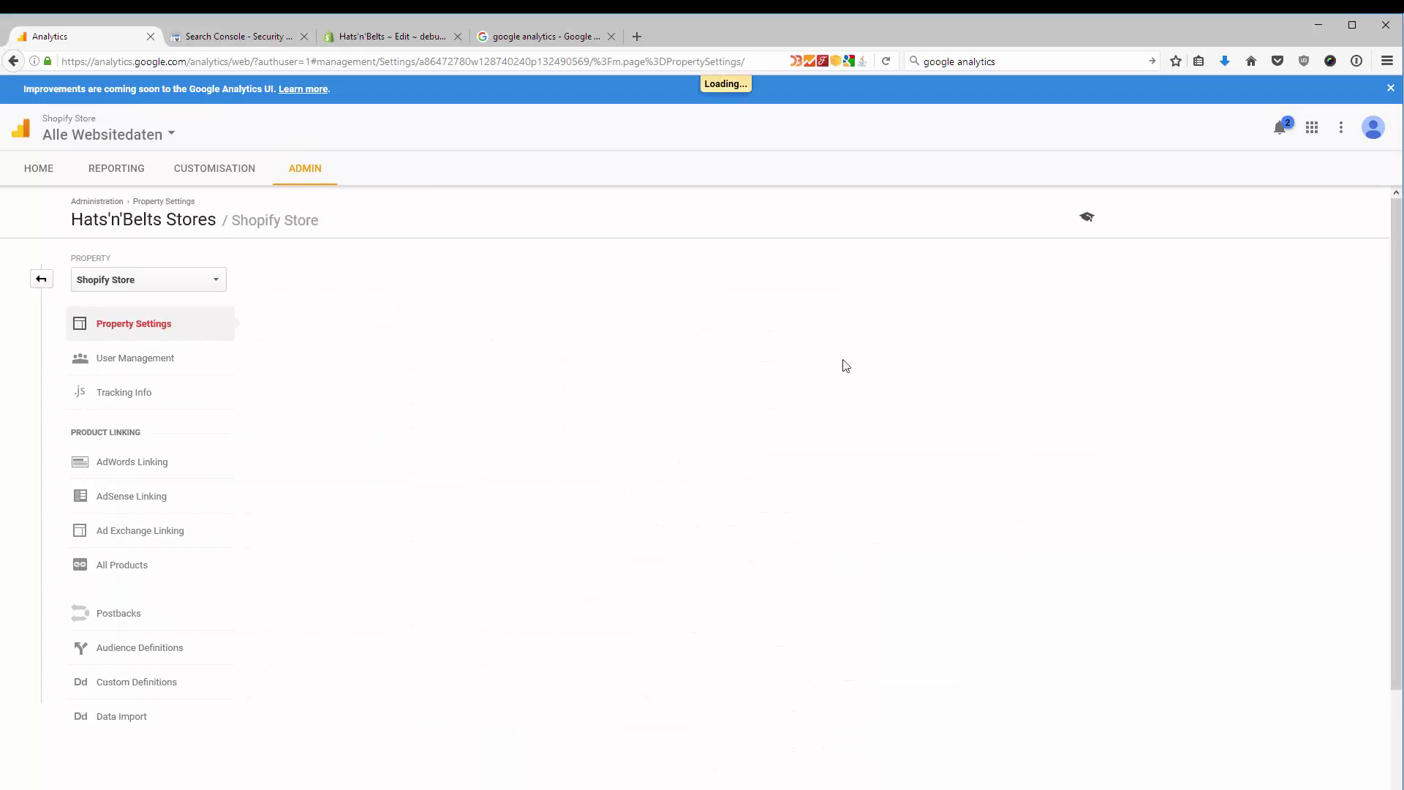
pyautogui.scroll(-5, 818, 515)
pyautogui.scroll(-1, 803, 508)
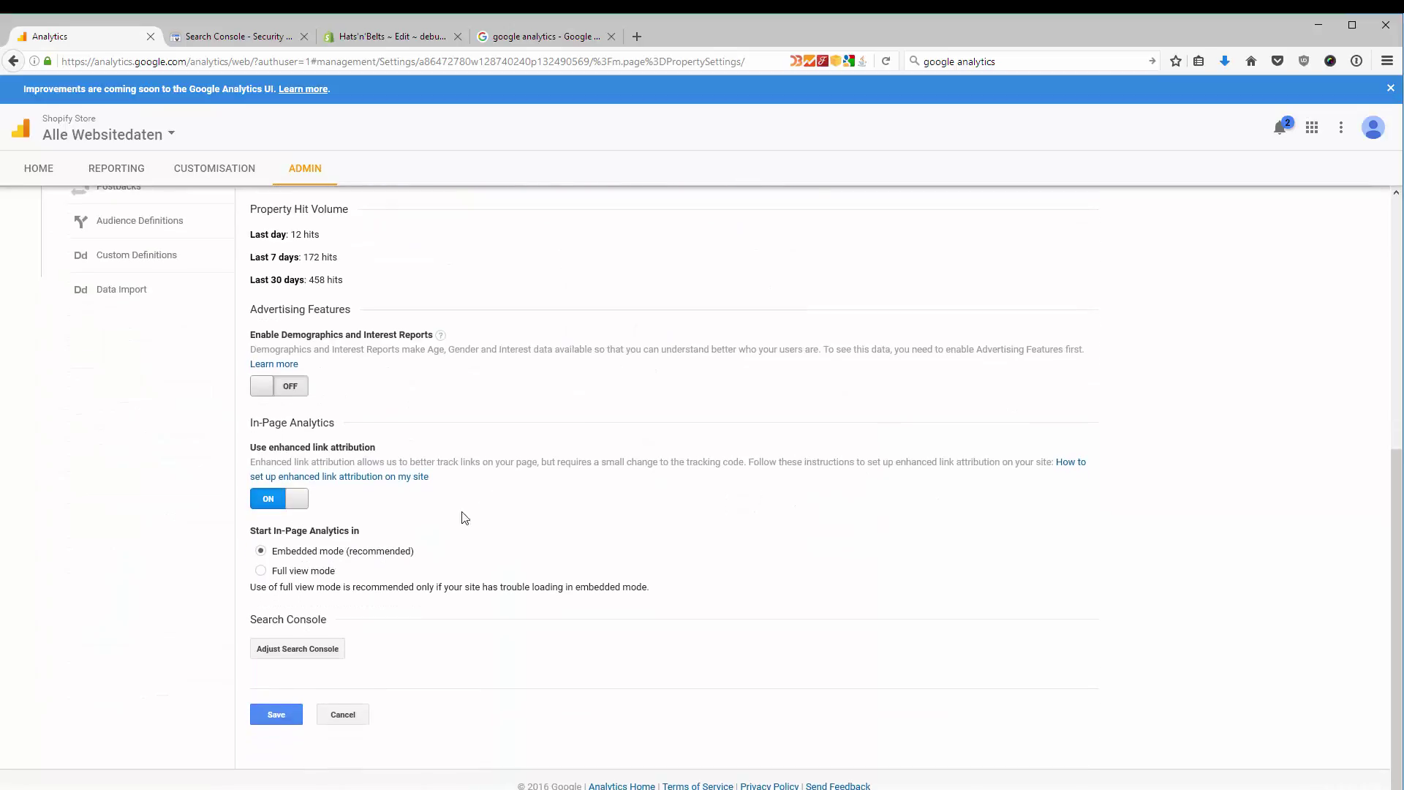
pyautogui.click(328, 660)
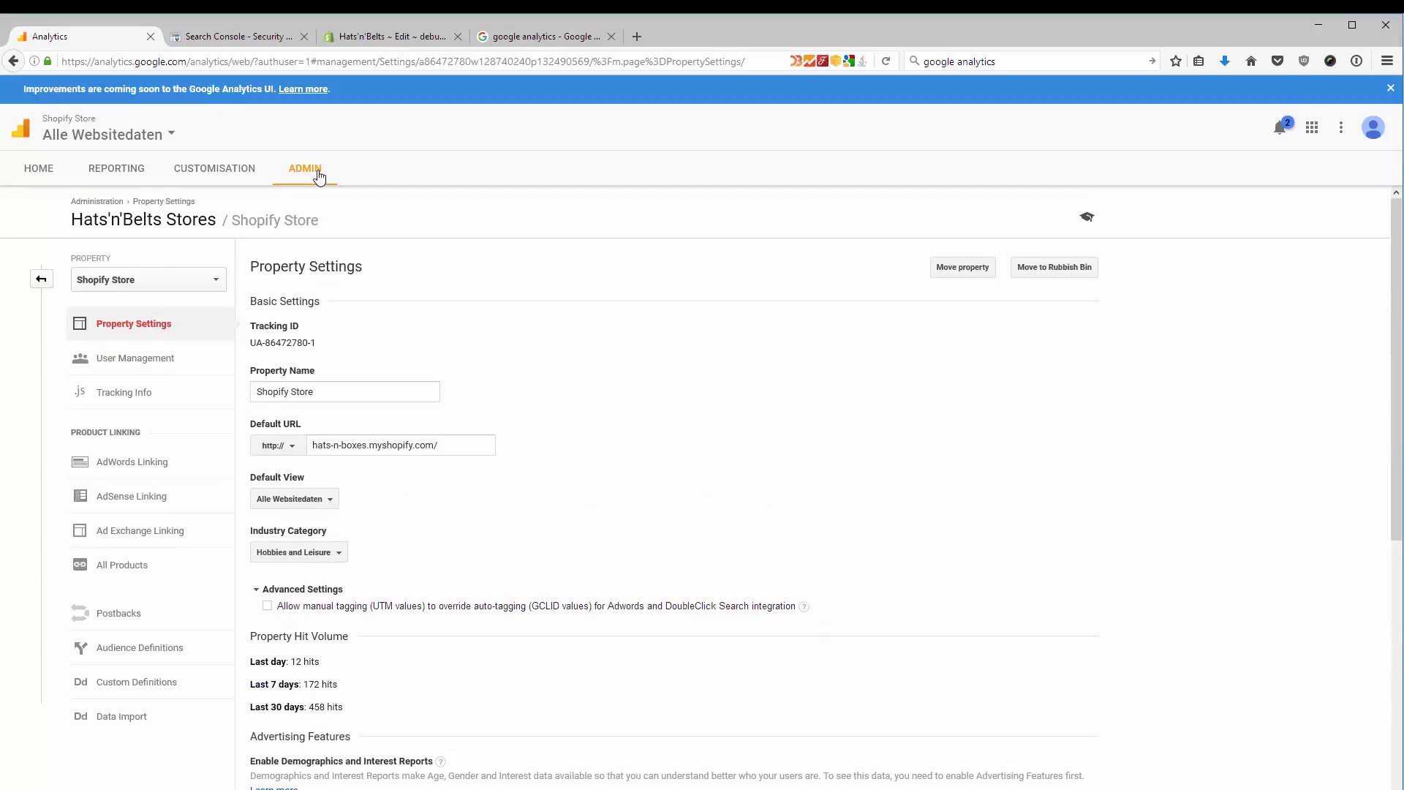
# Save hats-n-boxes.myshopify.com as the Shopify Store property's Search Console site.
pyautogui.click(136, 572)
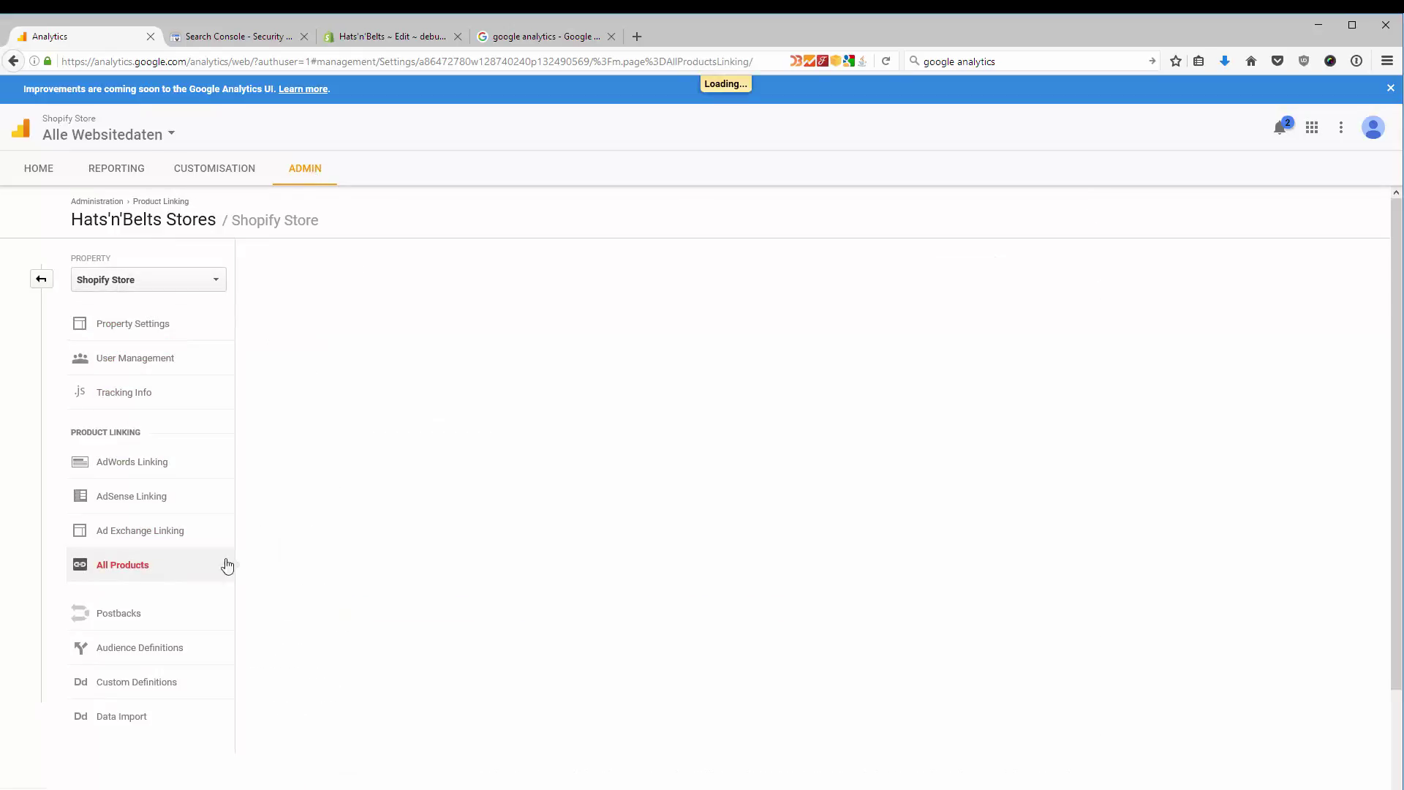
pyautogui.scroll(-10, 695, 601)
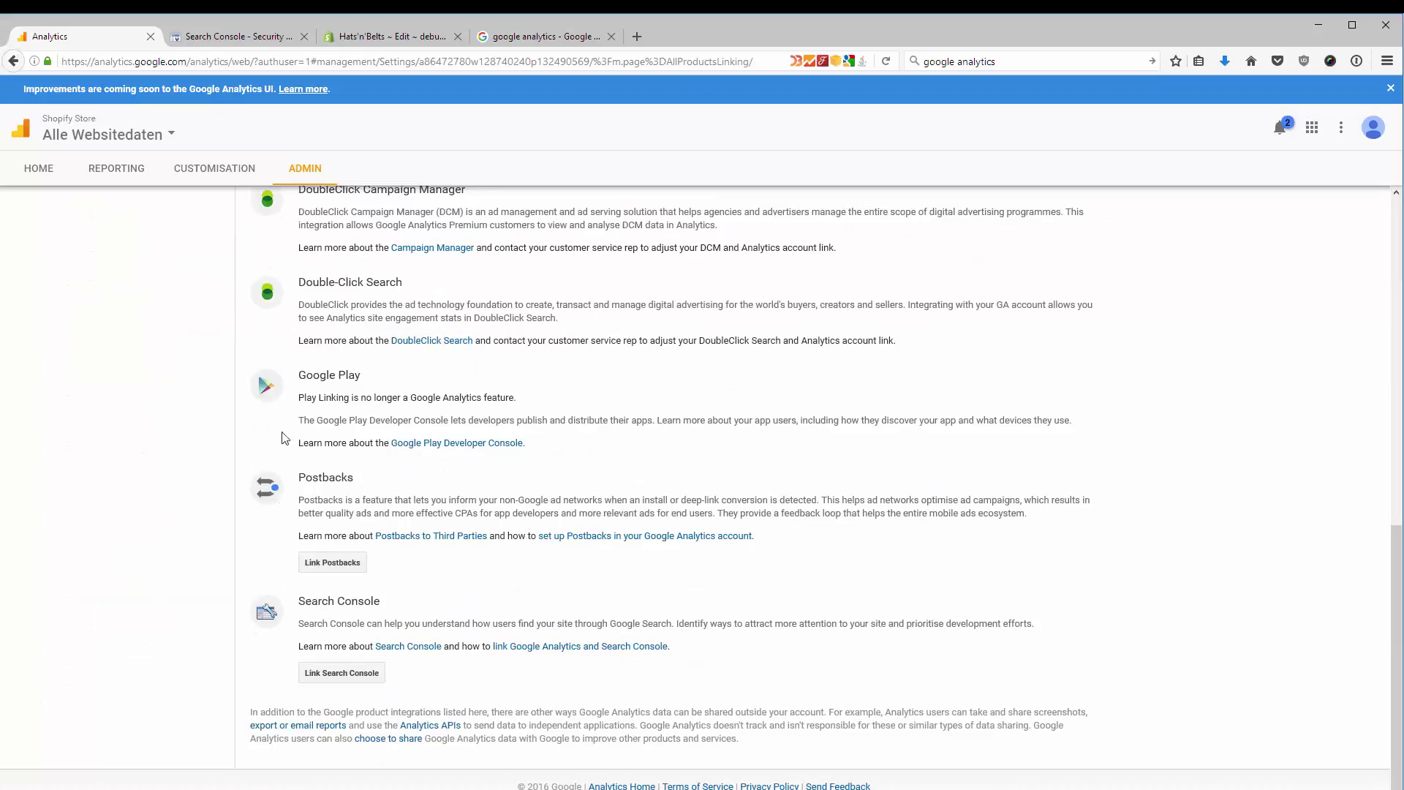
pyautogui.click(342, 676)
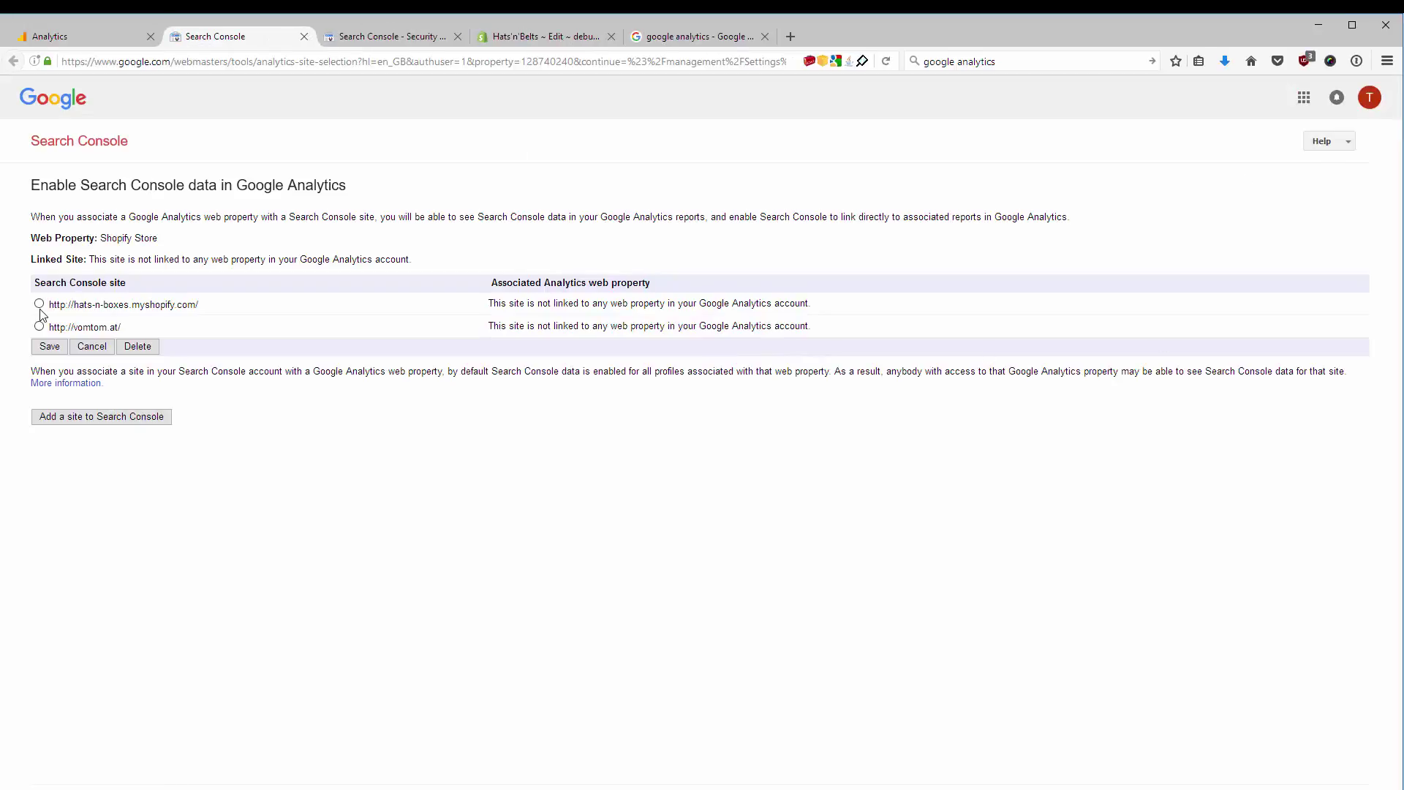
pyautogui.click(38, 304)
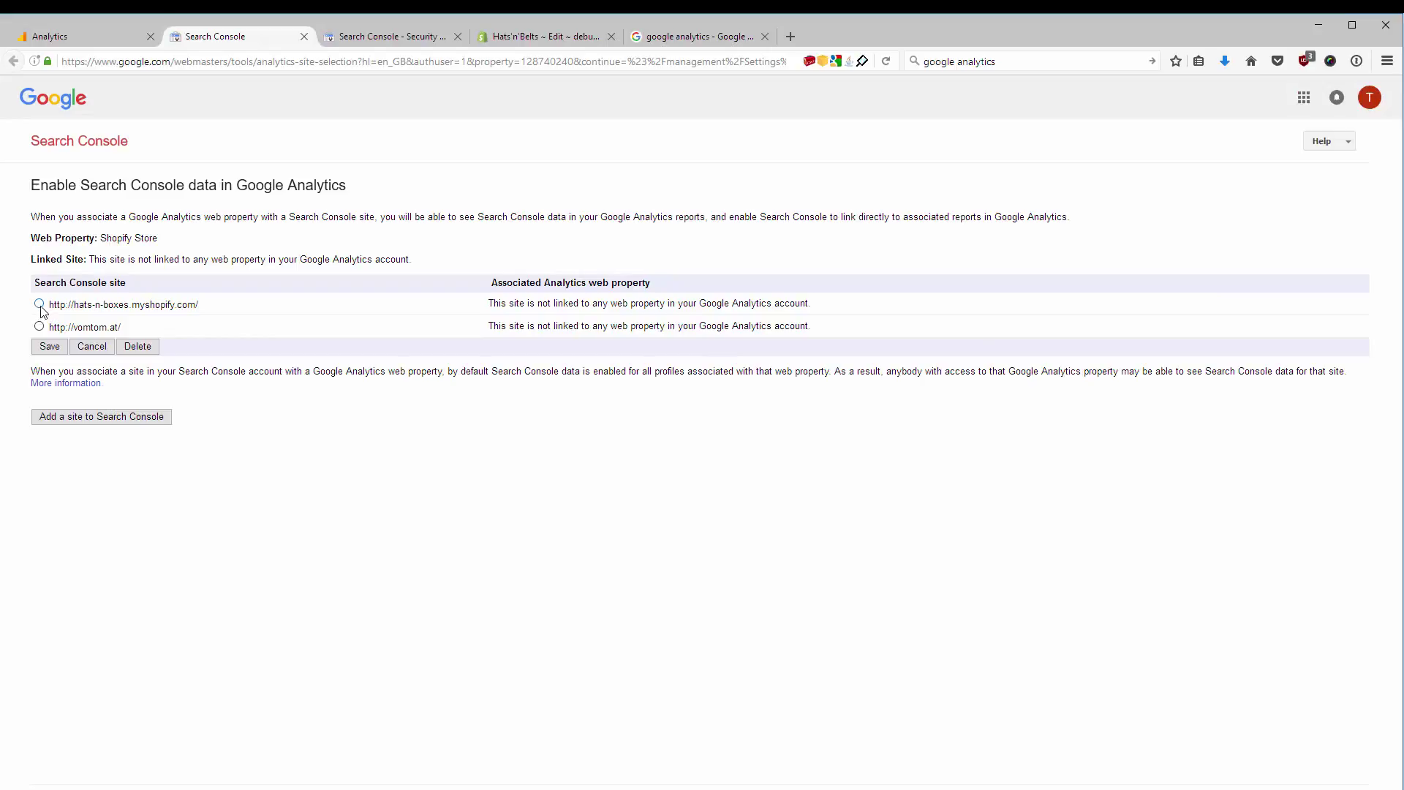
pyautogui.click(52, 347)
pyautogui.click(473, 472)
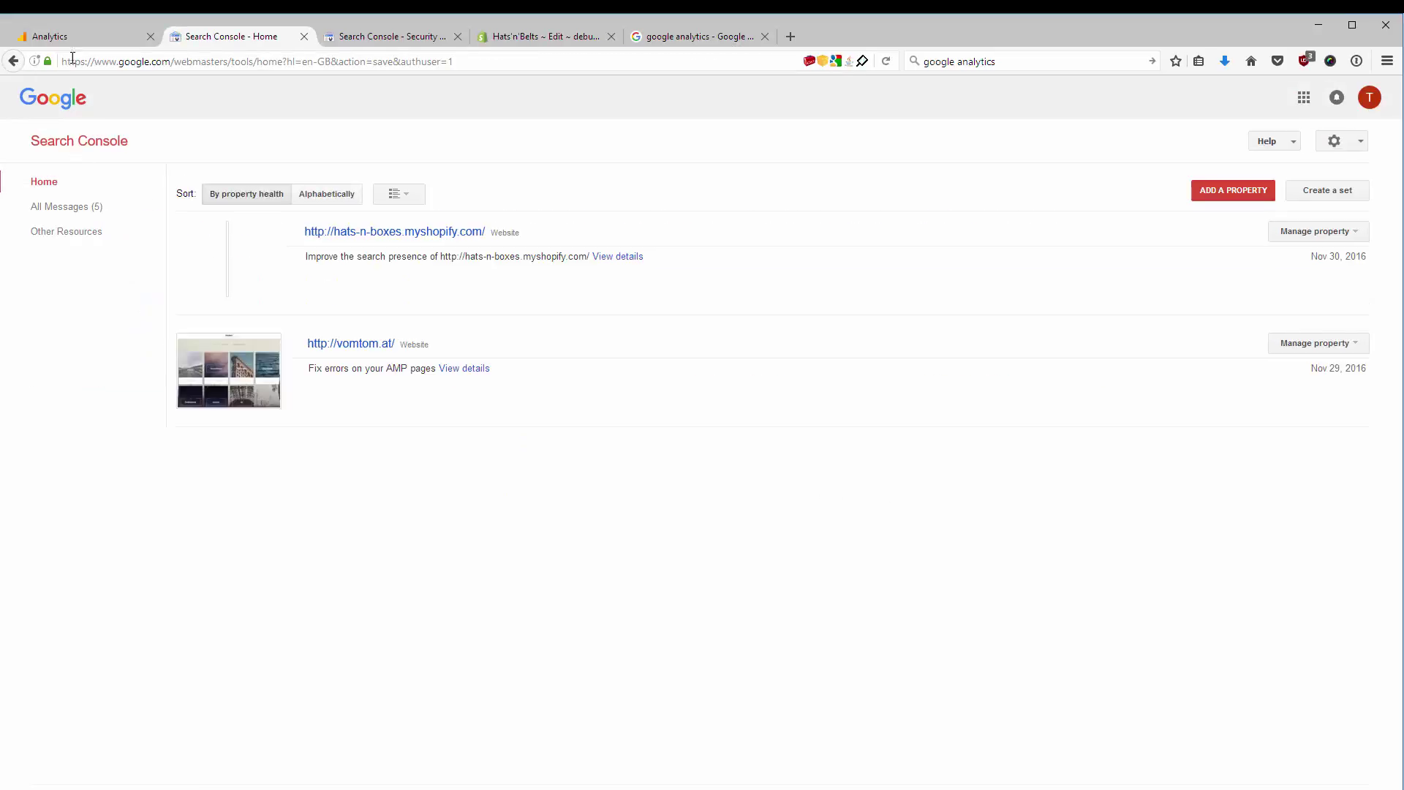
pyautogui.click(79, 36)
# Open the Search Console Landing Pages and Countries reports under Acquisition in Reporting.
pyautogui.click(117, 168)
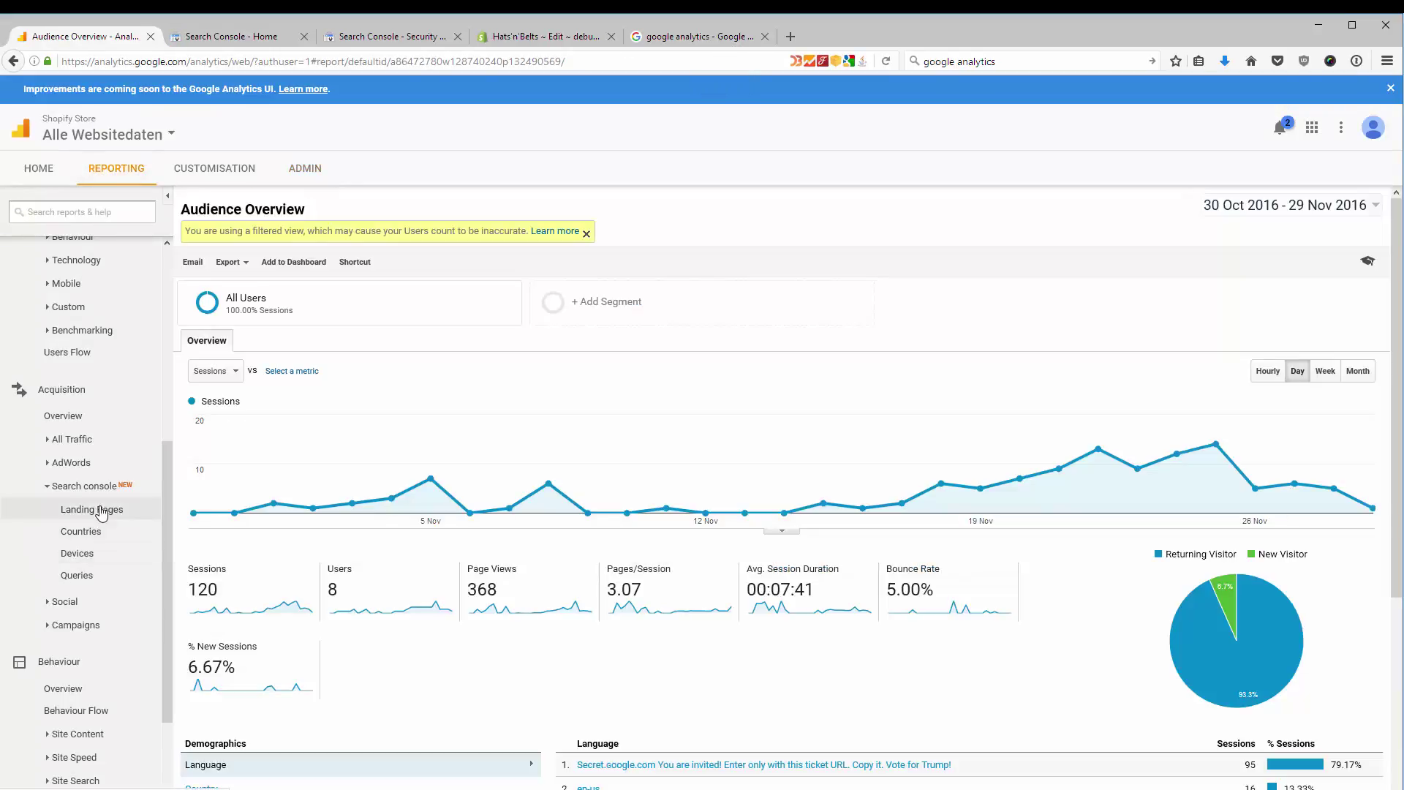
pyautogui.click(101, 512)
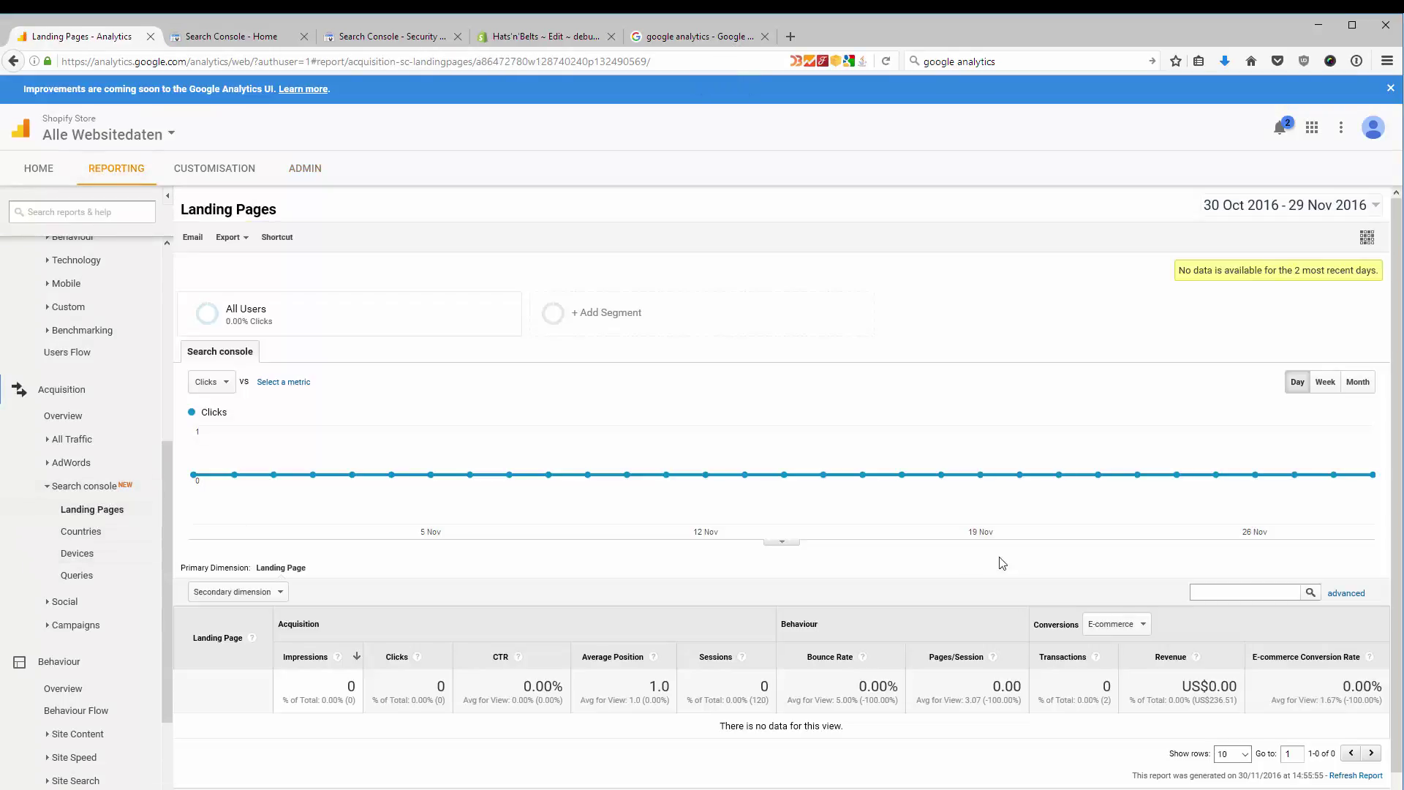
pyautogui.scroll(-1, 1050, 504)
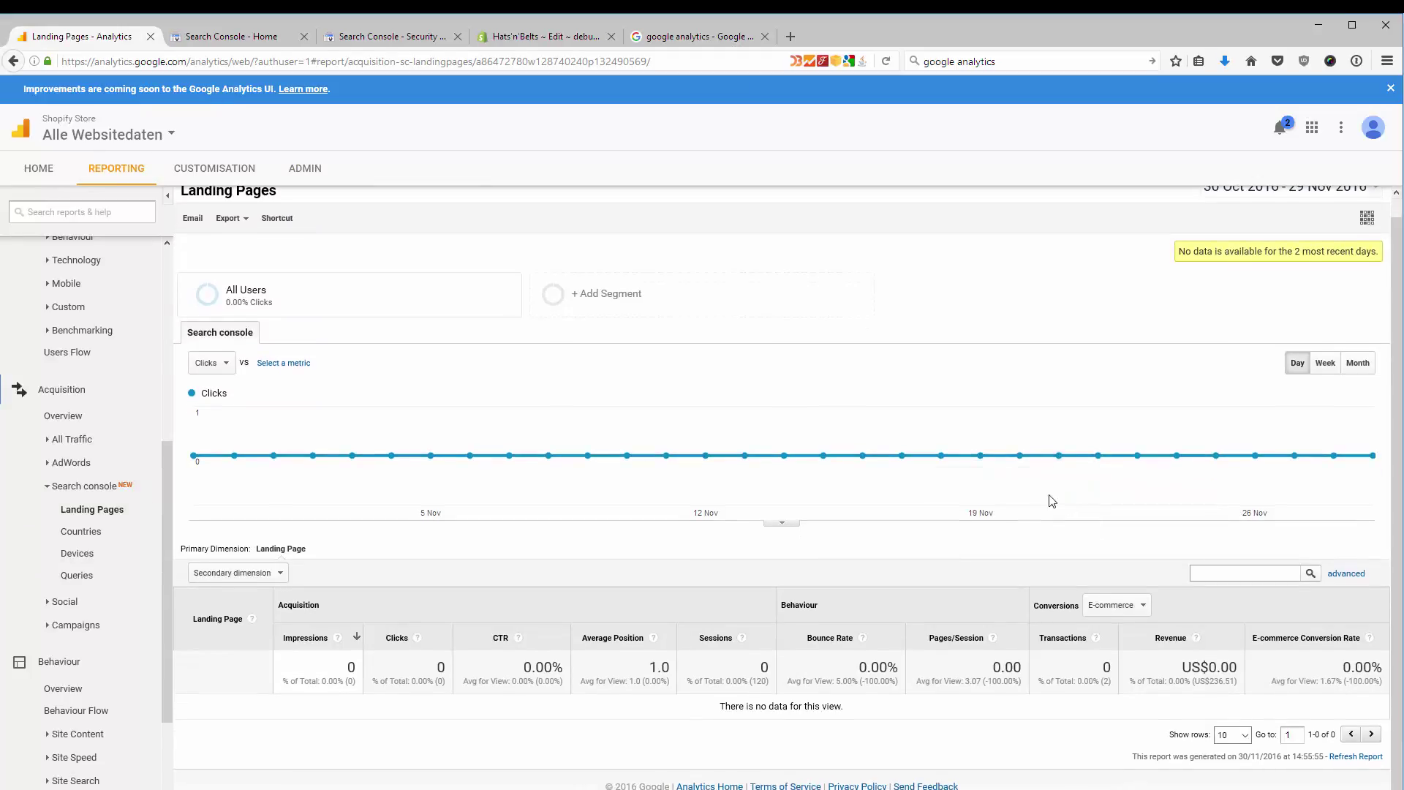
pyautogui.click(73, 531)
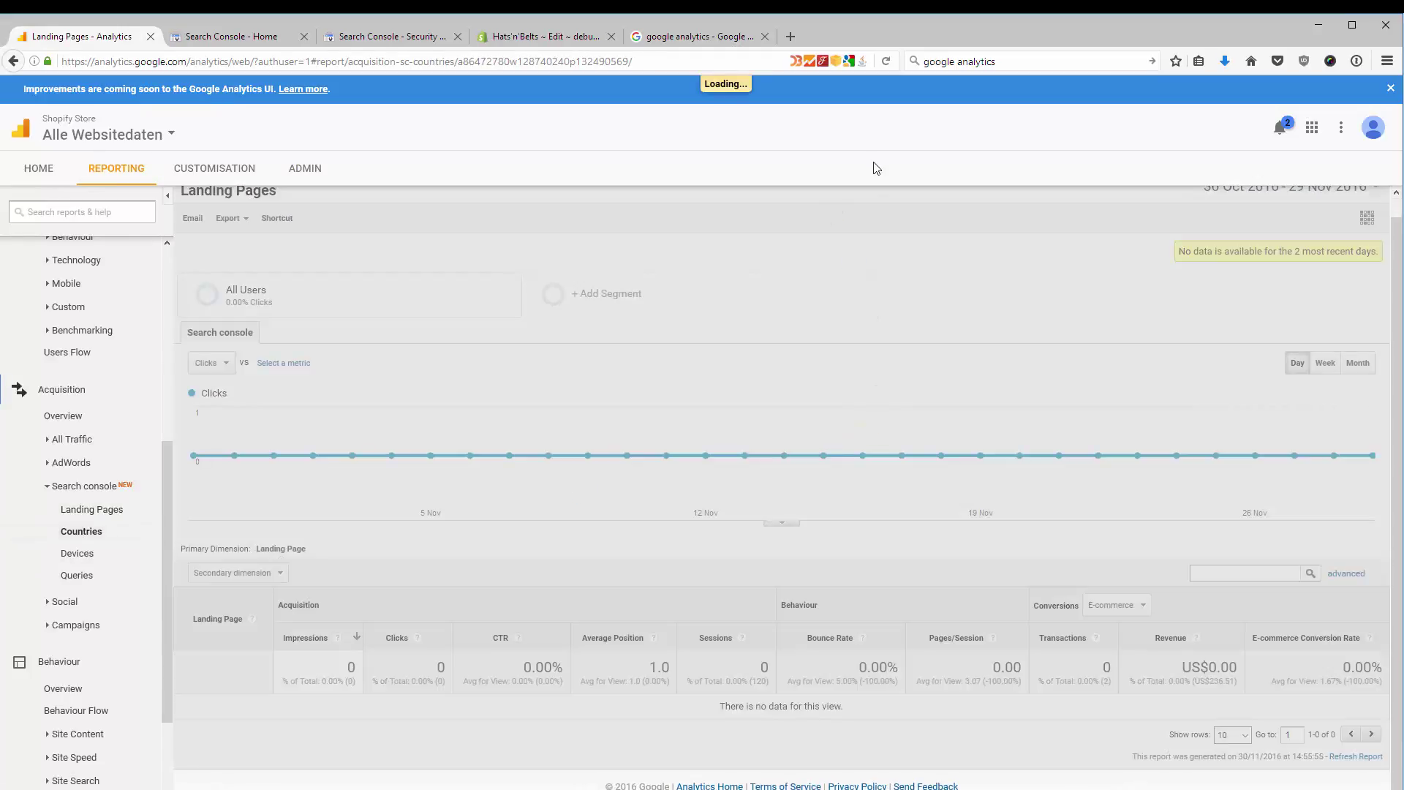